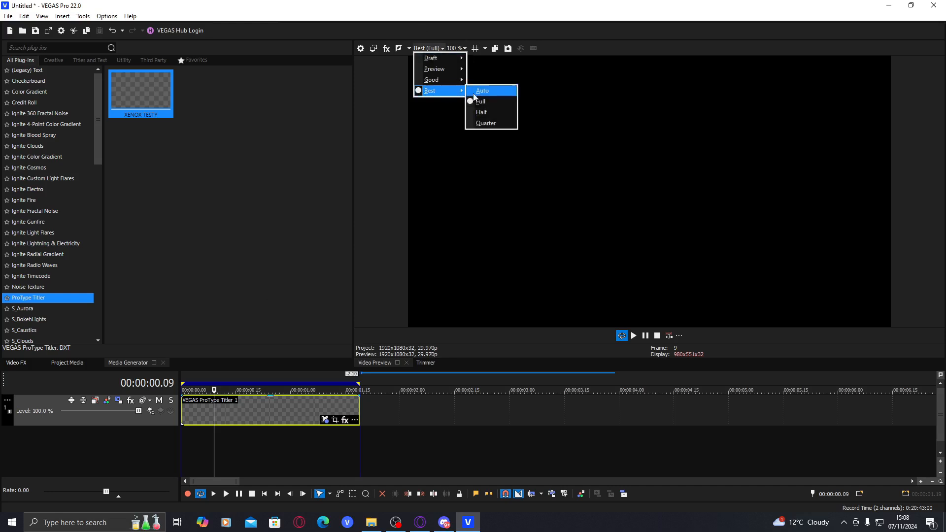
# Set the video preview quality to Best (Quarter) and widen the Media Generator area and its plug-in list.
pyautogui.click(490, 123)
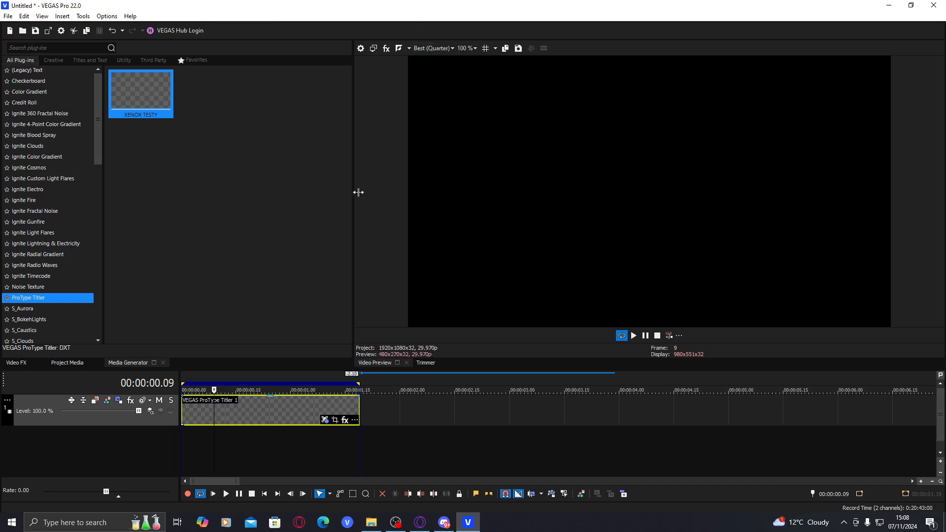
pyautogui.moveTo(353, 195); pyautogui.dragTo(439, 203)
pyautogui.moveTo(107, 228); pyautogui.dragTo(111, 228)
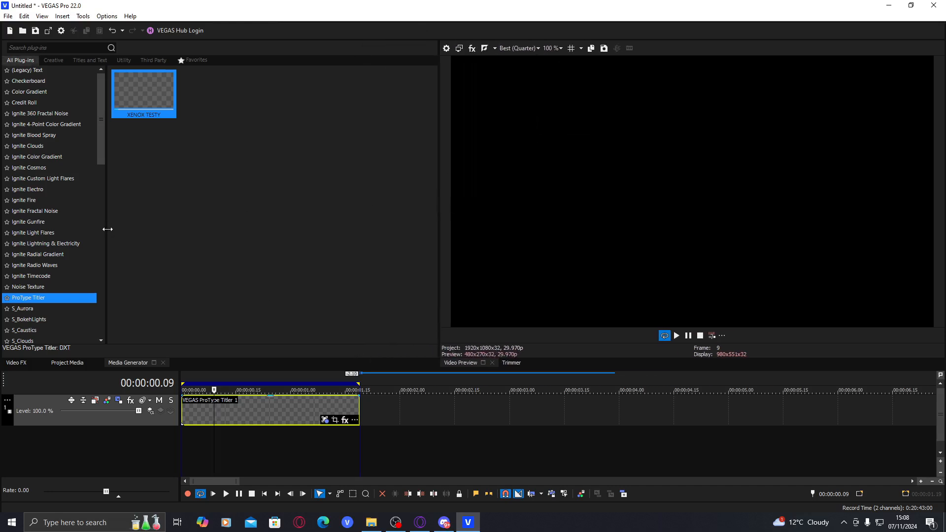
# Look through the Video FX and Media Generator plug-in lists to locate ProType Titler.
pyautogui.click(10, 364)
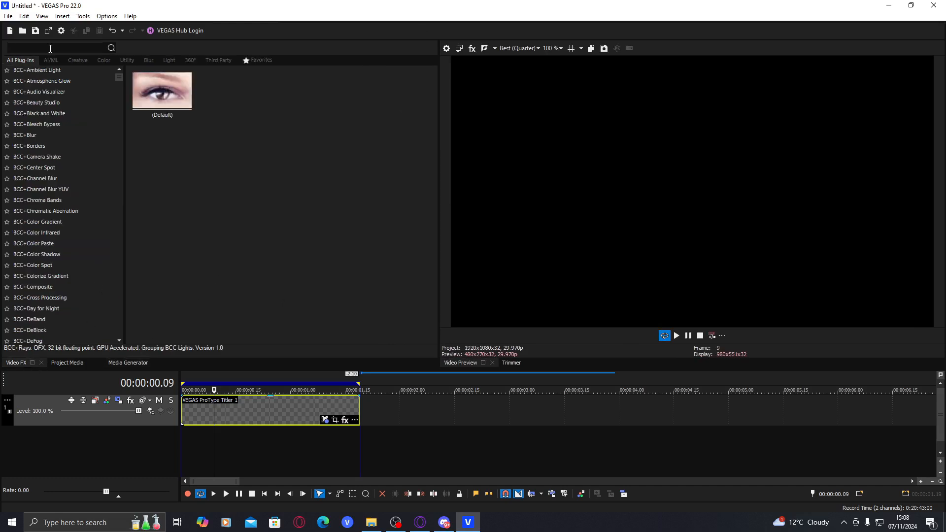
pyautogui.click(127, 363)
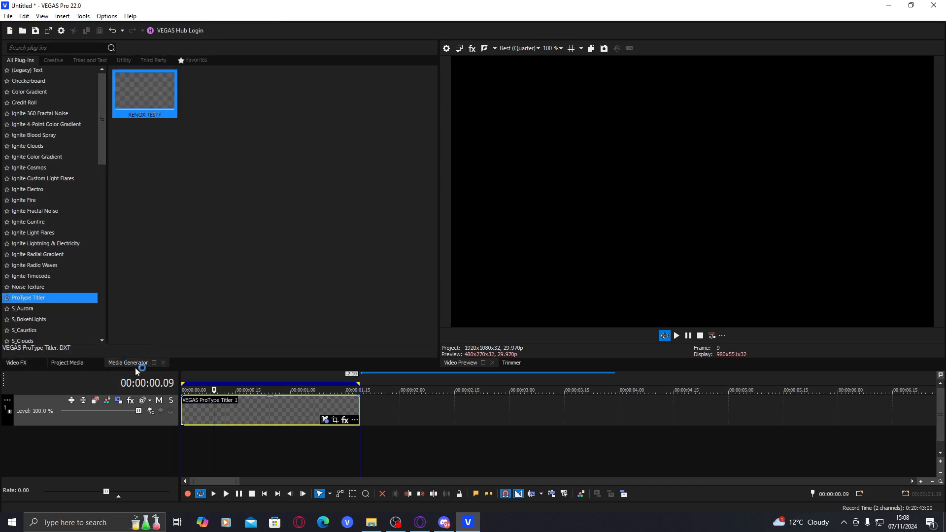
pyautogui.moveTo(103, 121)
pyautogui.mouseDown()
pyautogui.moveTo(105, 157)
pyautogui.moveTo(107, 125)
pyautogui.mouseUp()
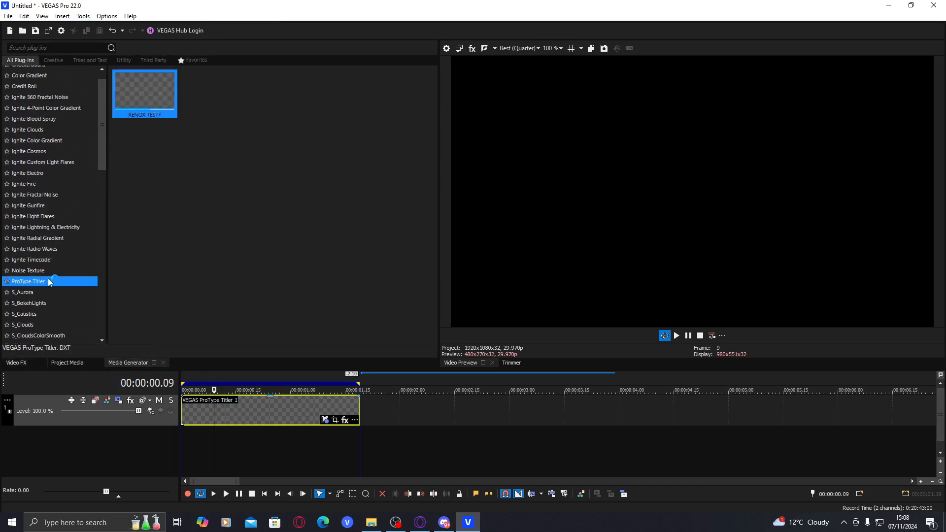
pyautogui.moveTo(60, 285); pyautogui.dragTo(37, 282)
# Check the Enable ProType Titler option among the deprecated features in the preferences.
pyautogui.click(109, 17)
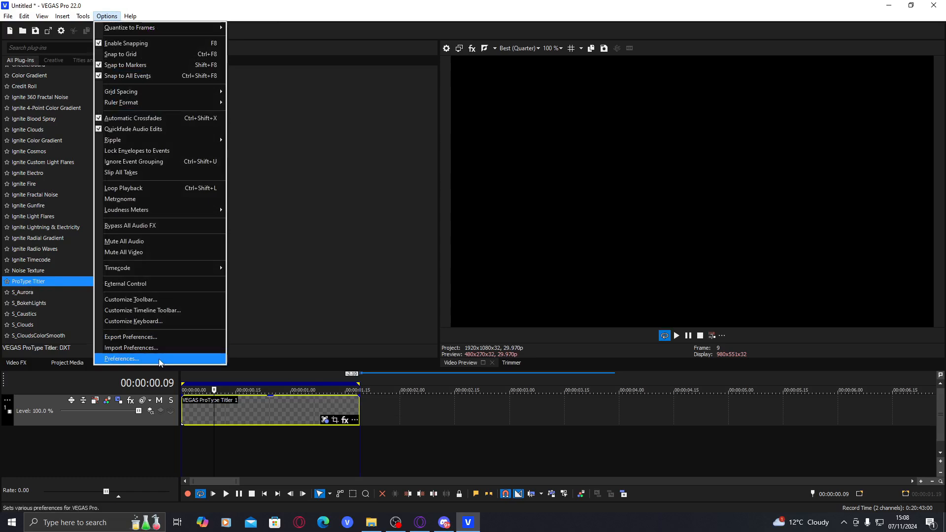
pyautogui.click(121, 359)
pyautogui.click(500, 89)
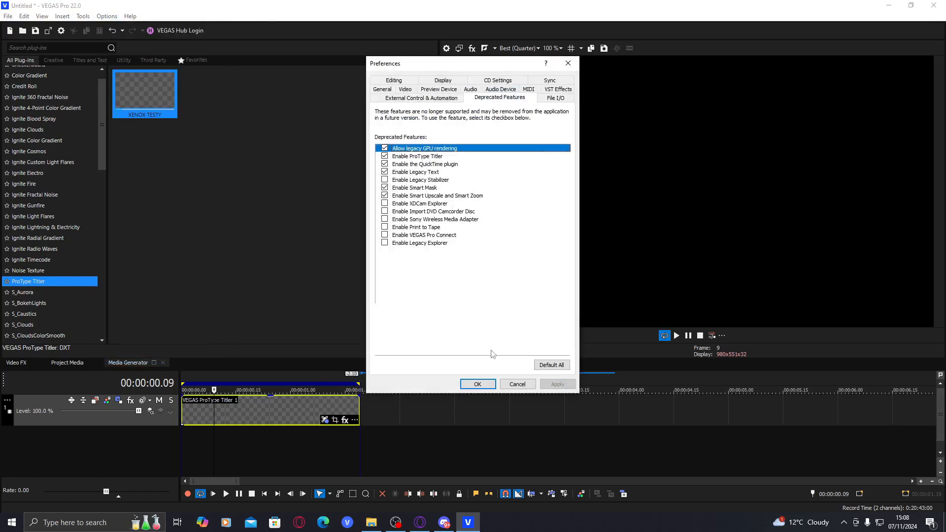
pyautogui.click(478, 385)
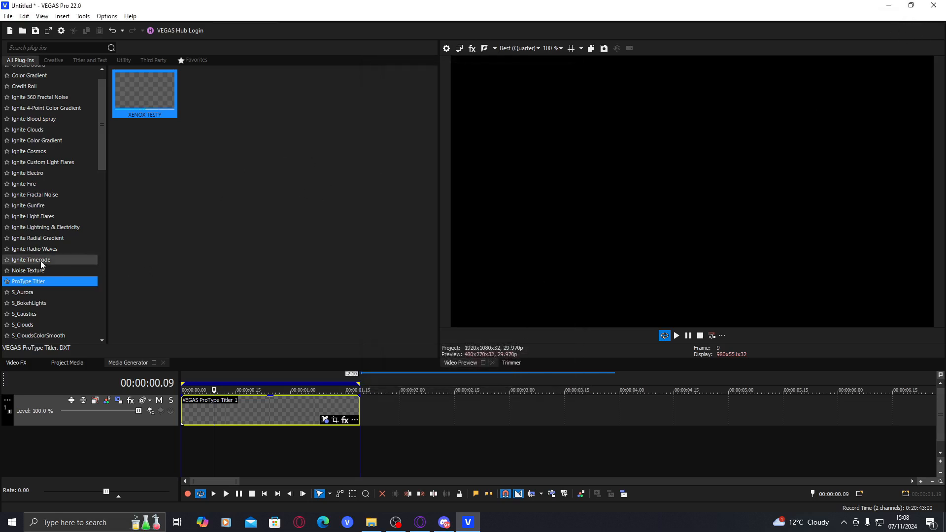
# Open the generator settings of the ProType Titler event and enlarge their window.
pyautogui.click(325, 420)
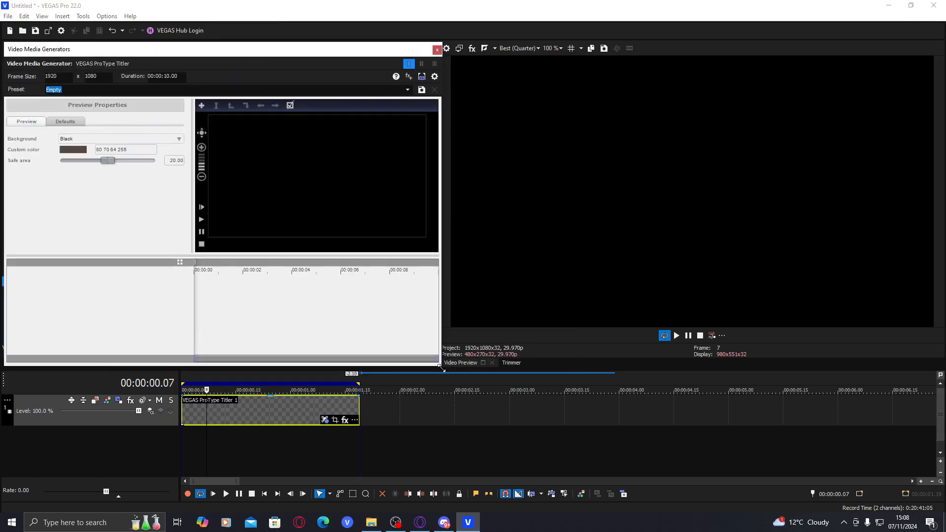
pyautogui.moveTo(441, 367); pyautogui.dragTo(860, 470)
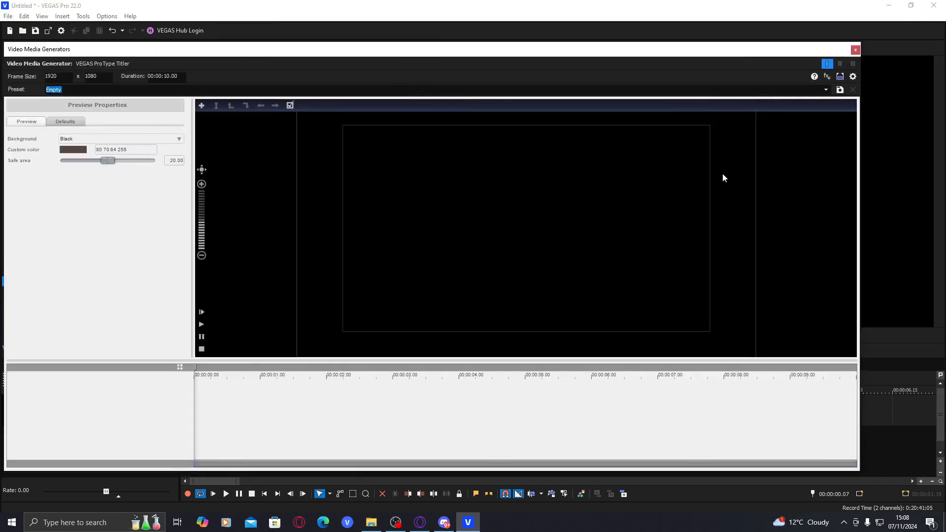
pyautogui.moveTo(866, 42); pyautogui.dragTo(942, 11)
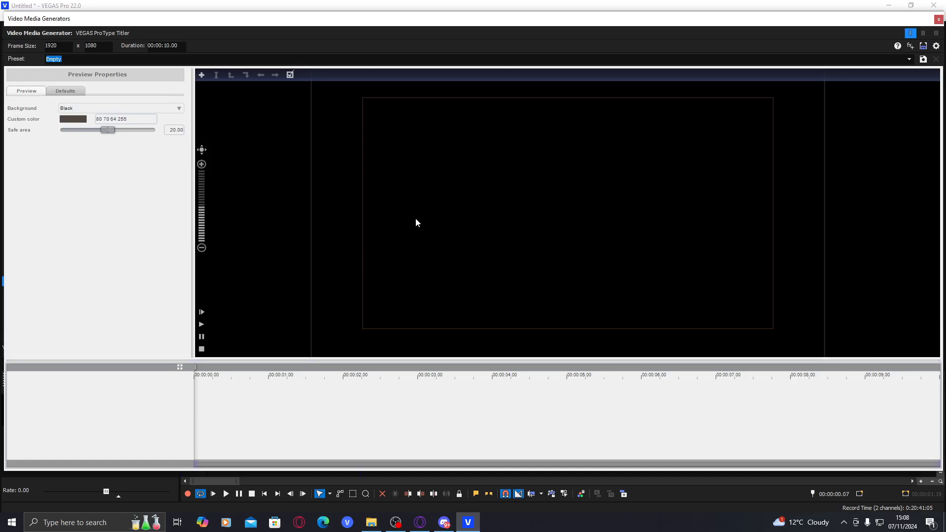
# Add a text block reading "Suneko" and reset its X and Y offsets to 0.00 to centre it.
pyautogui.doubleClick(521, 219)
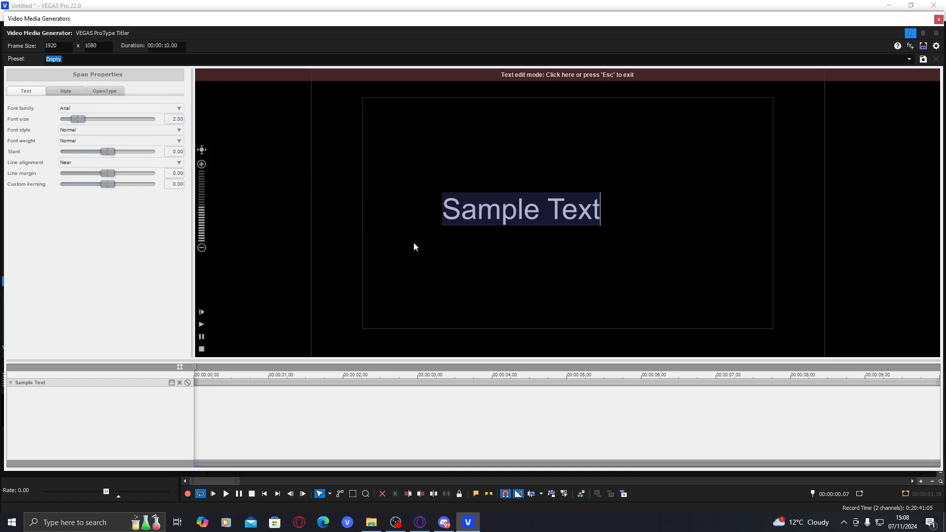
pyautogui.write('Suneko')
pyautogui.click(616, 79)
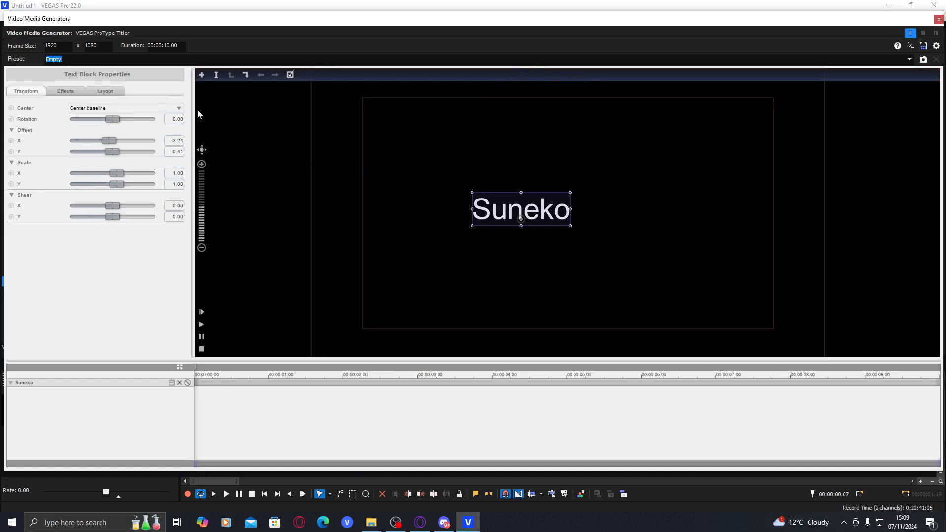
pyautogui.doubleClick(110, 140)
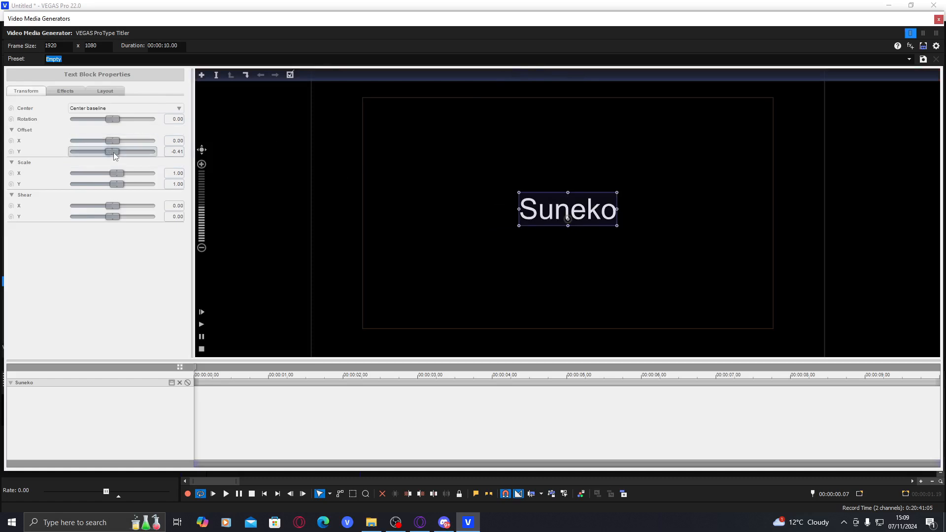
pyautogui.doubleClick(113, 152)
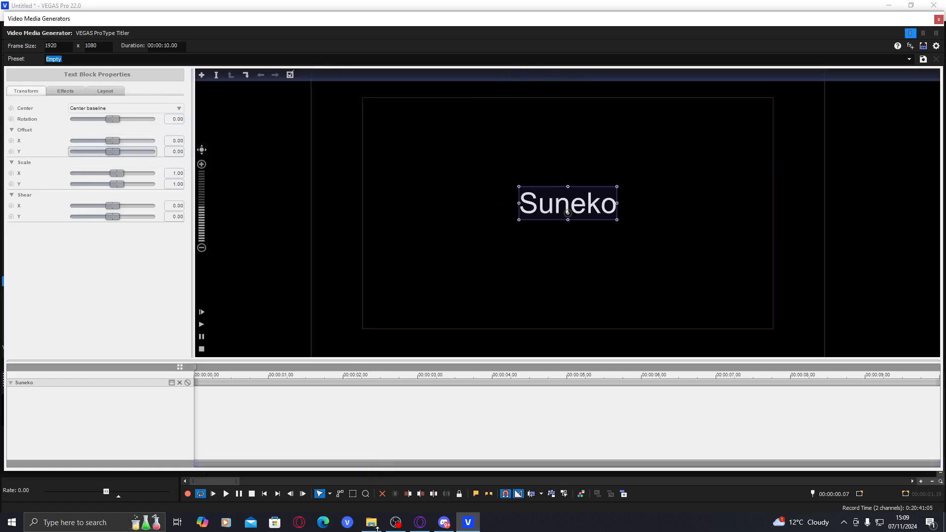
# Resize the generator window to fill the screen height, giving the keyframe timeline and the properties area more room.
pyautogui.moveTo(378, 530); pyautogui.dragTo(377, 531)
pyautogui.moveTo(381, 419); pyautogui.dragTo(390, 312)
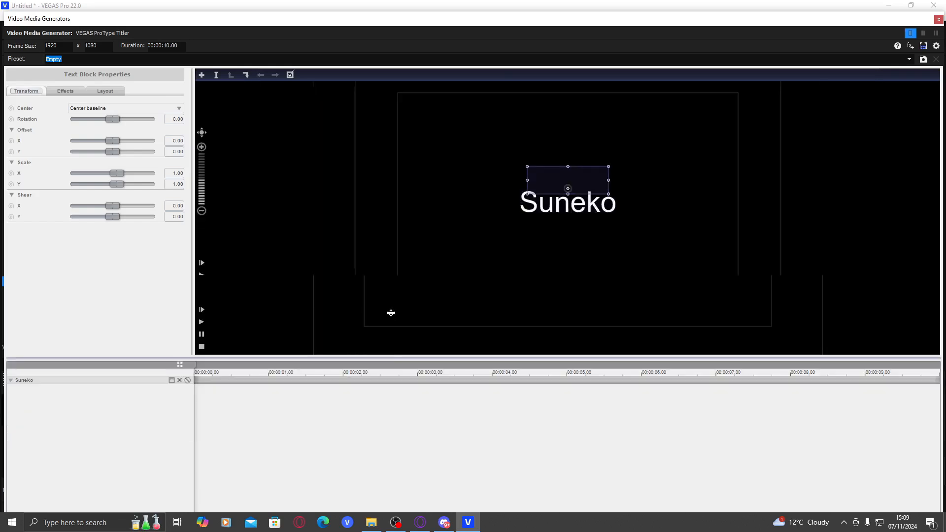
pyautogui.moveTo(192, 235); pyautogui.dragTo(237, 241)
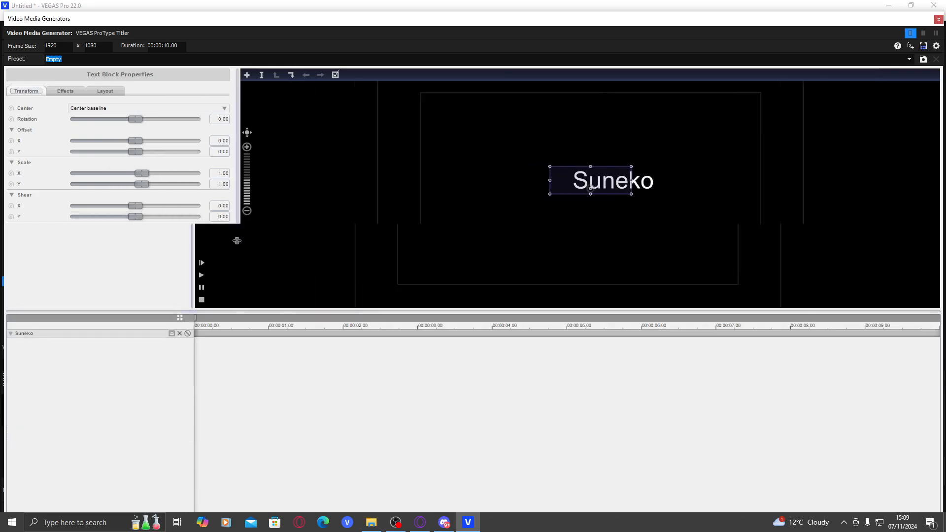
pyautogui.moveTo(413, 19); pyautogui.dragTo(412, 8)
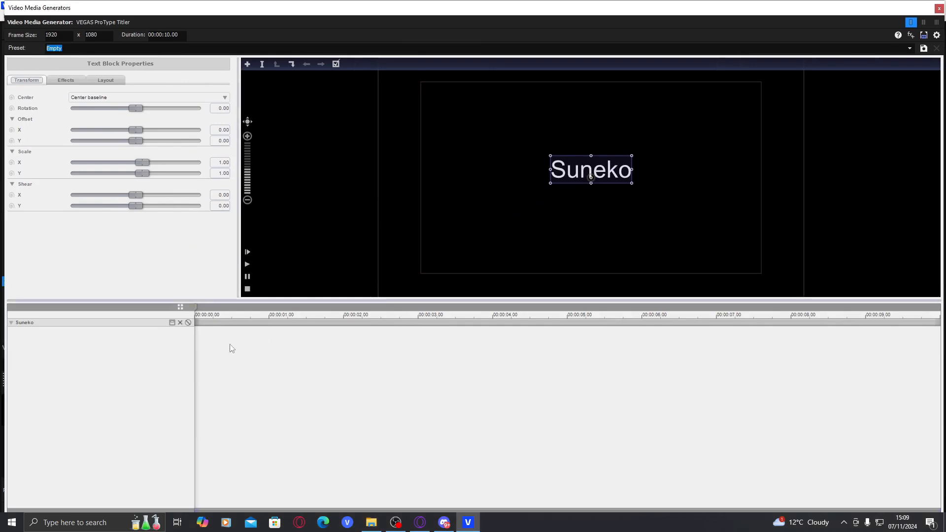
# Change the font family of the "Suneko" text to Creative Over Trial.
pyautogui.doubleClick(589, 176)
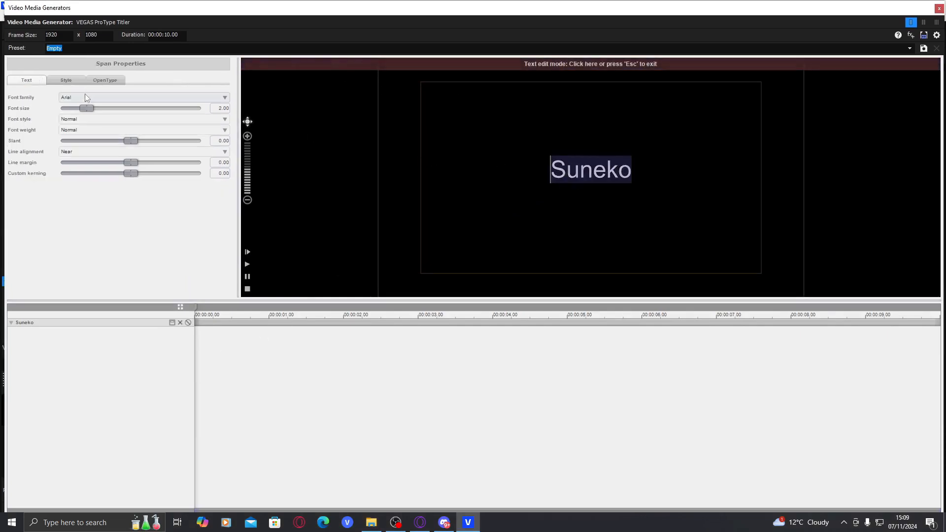
pyautogui.click(87, 97)
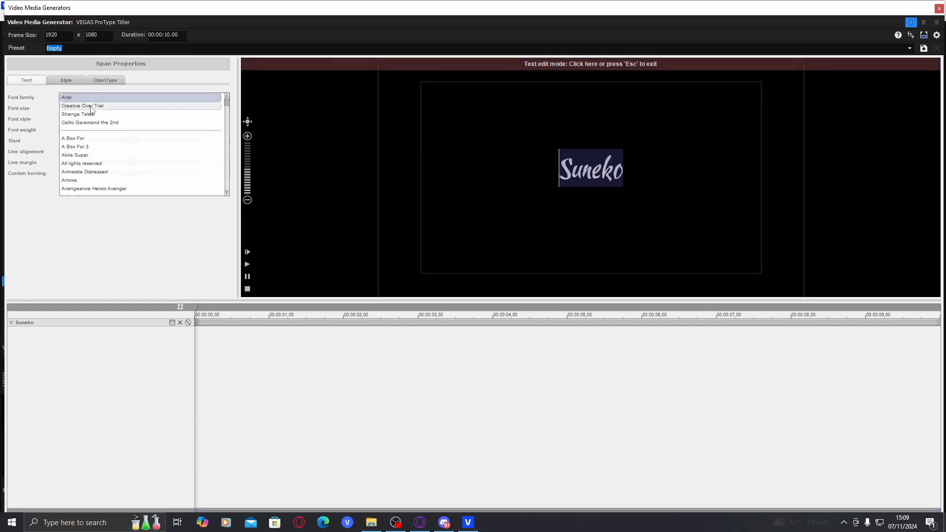
pyautogui.click(91, 110)
pyautogui.click(519, 65)
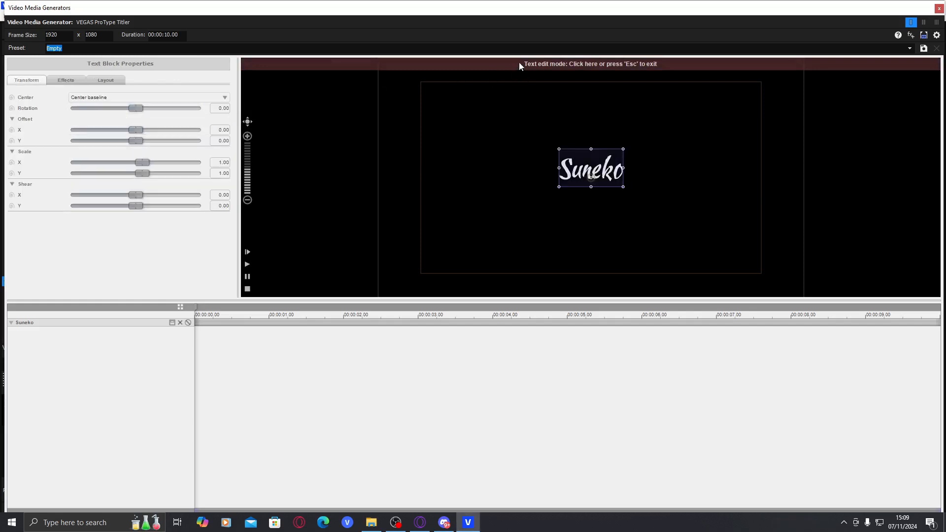
# Select the single letter S at character level and turn on keyframe automation for its X and Y offset.
pyautogui.scroll(2, 601, 176)
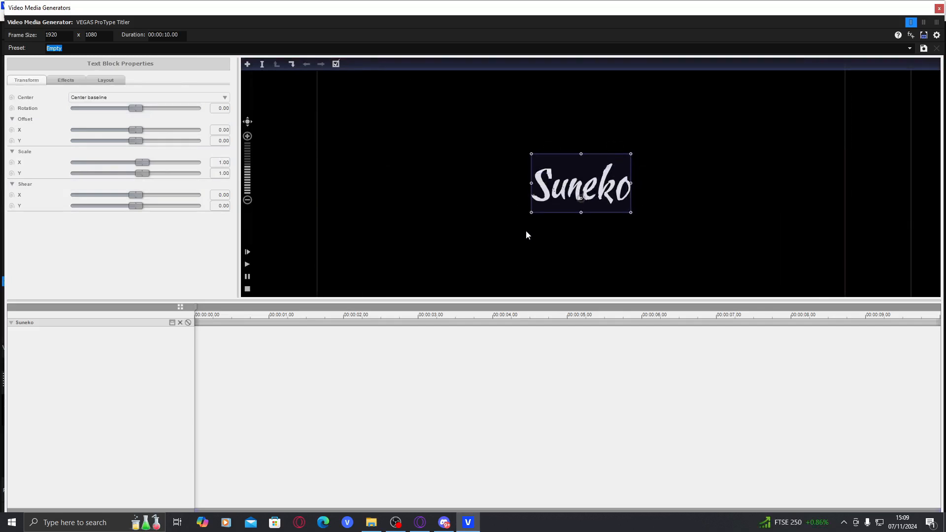
pyautogui.scroll(-2, 525, 229)
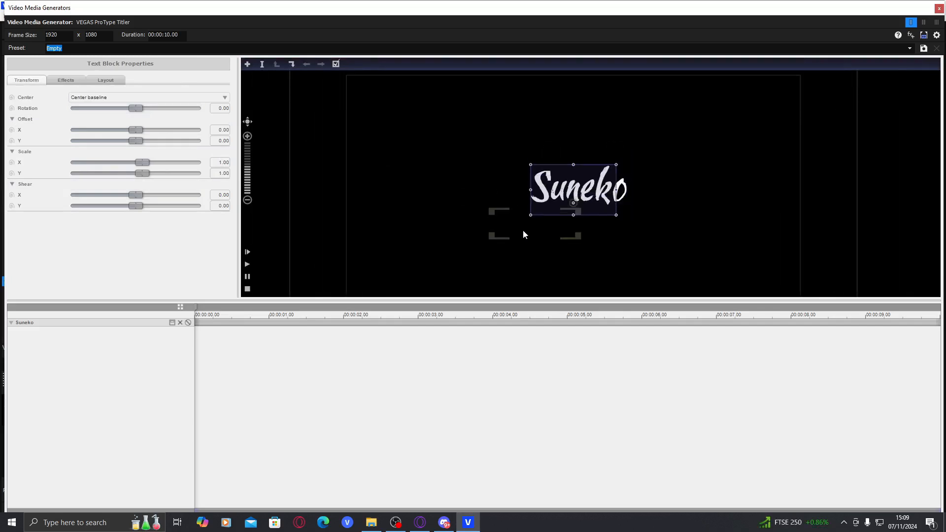
pyautogui.click(292, 66)
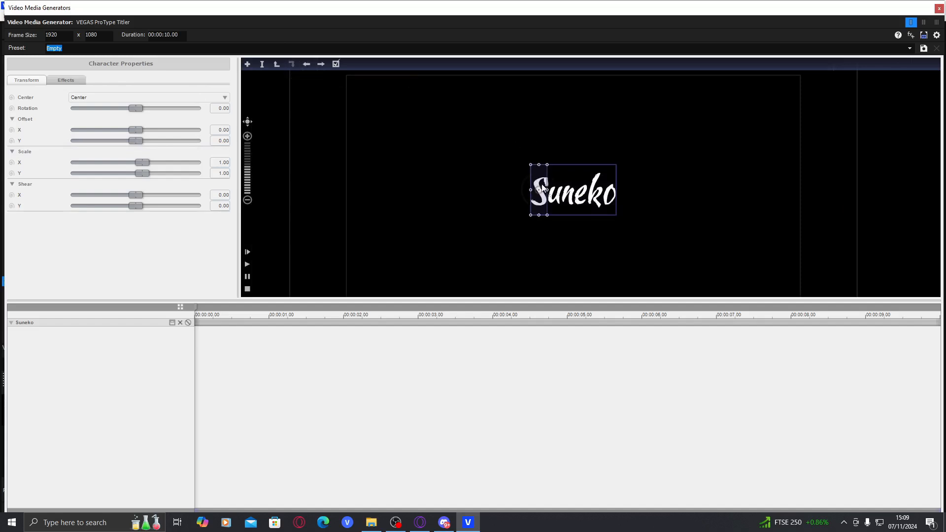
pyautogui.click(12, 130)
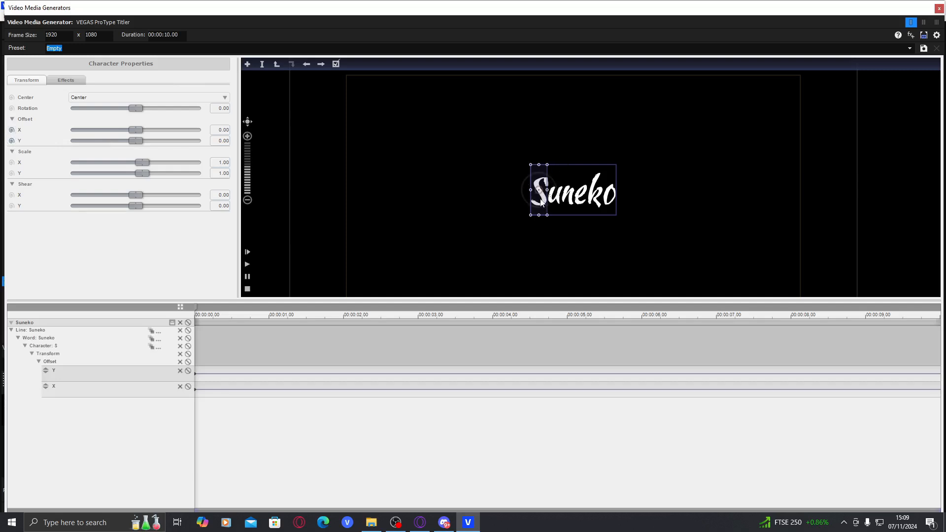
# Keyframe the S at about X 0.21, Y 0.31 at the start and X -0.31, Y -0.22 near 2.9 seconds.
pyautogui.moveTo(543, 199); pyautogui.dragTo(545, 198)
pyautogui.moveTo(305, 336); pyautogui.dragTo(411, 344)
pyautogui.moveTo(538, 198); pyautogui.dragTo(528, 208)
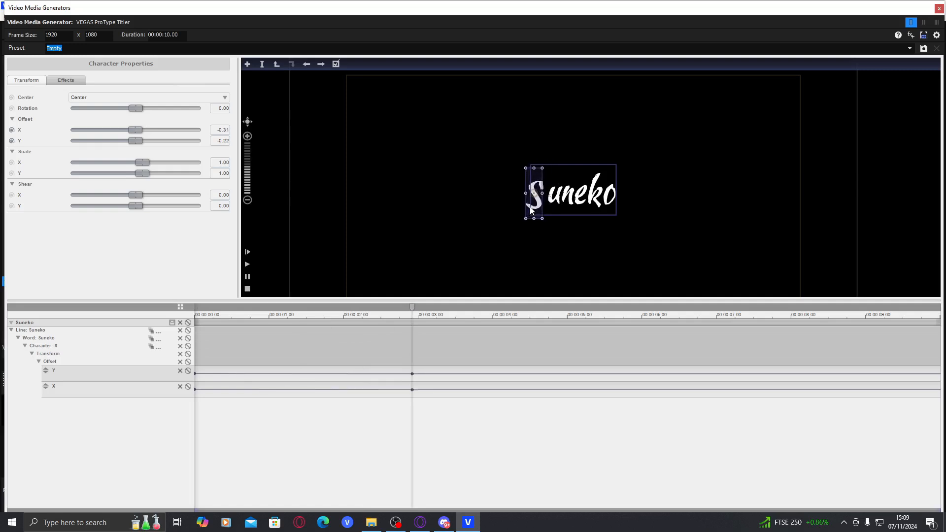
# Add an offset keyframe for the S near 6.9 seconds, placing it at about X 0.15, Y -0.09.
pyautogui.click(706, 349)
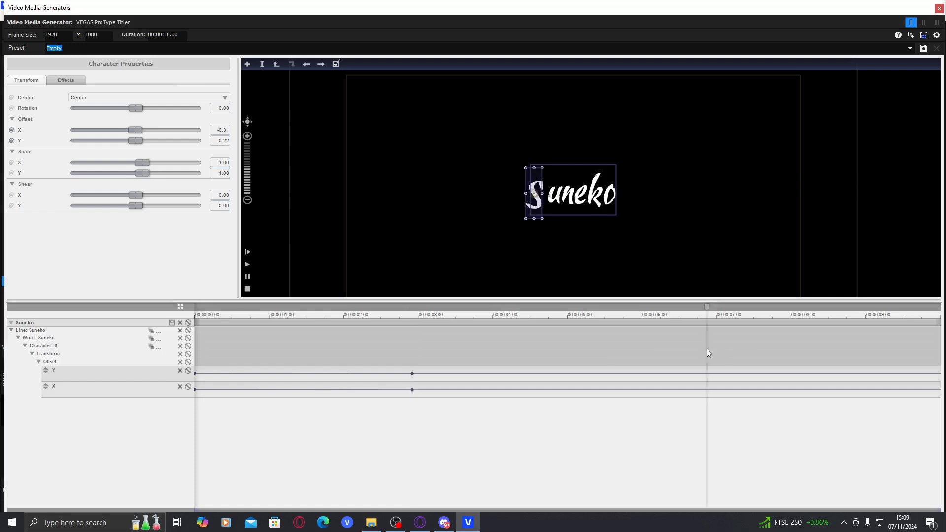
pyautogui.click(722, 347)
pyautogui.click(708, 345)
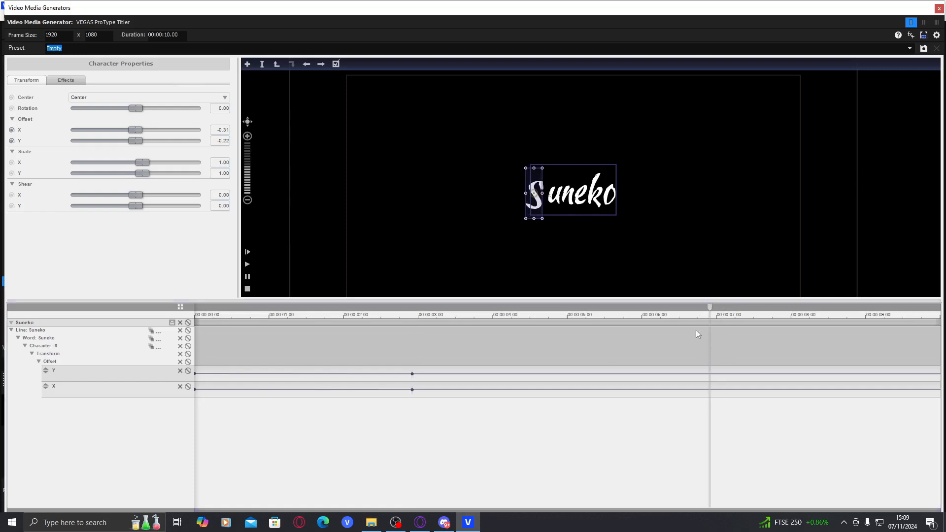
pyautogui.moveTo(543, 203); pyautogui.dragTo(545, 206)
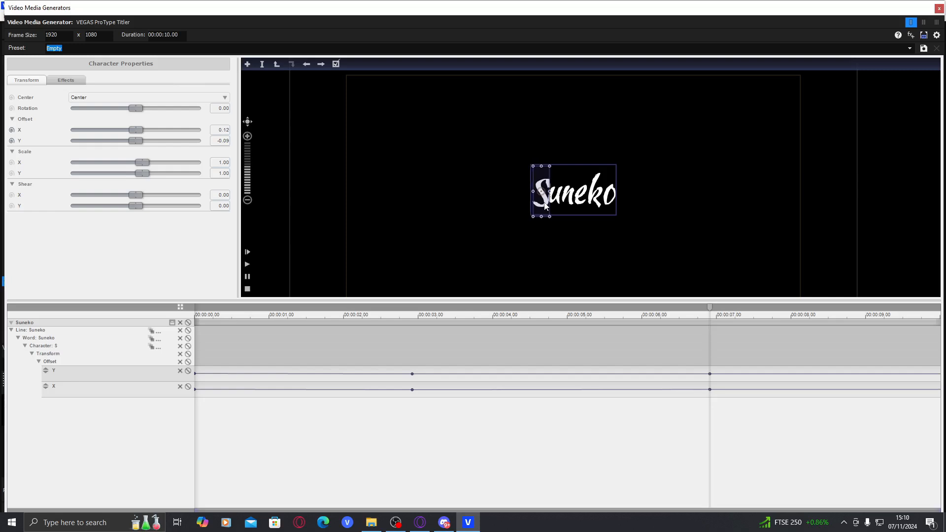
# Check the position of the S at its offset keyframes at the start and near 2.9 and 6.9 seconds.
pyautogui.click(196, 362)
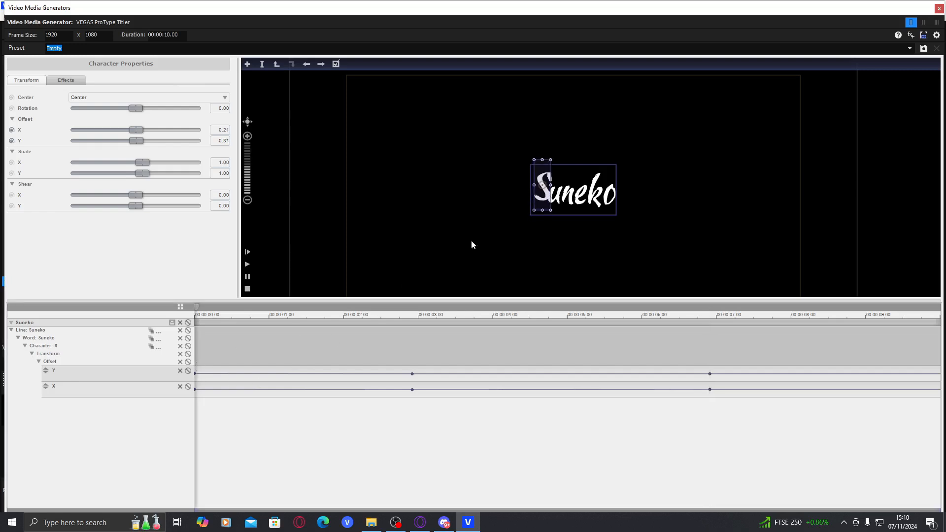
pyautogui.click(412, 362)
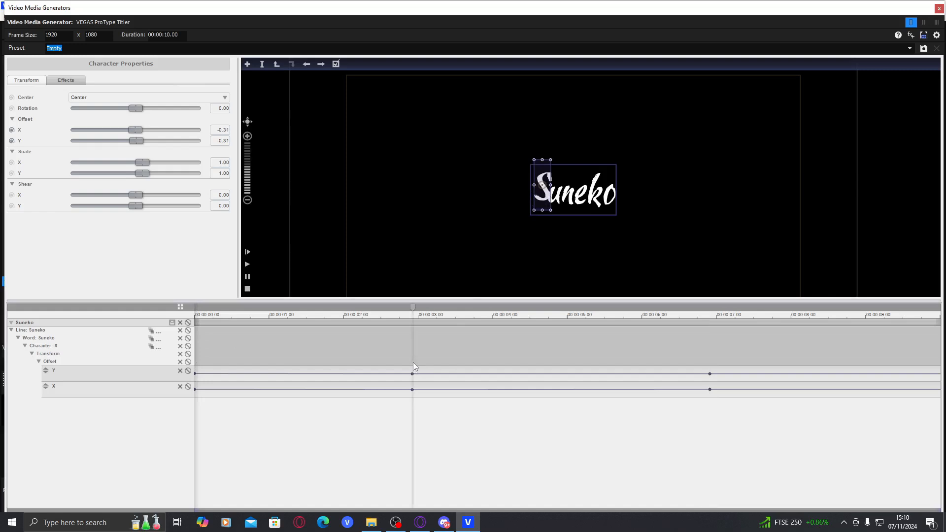
pyautogui.click(711, 362)
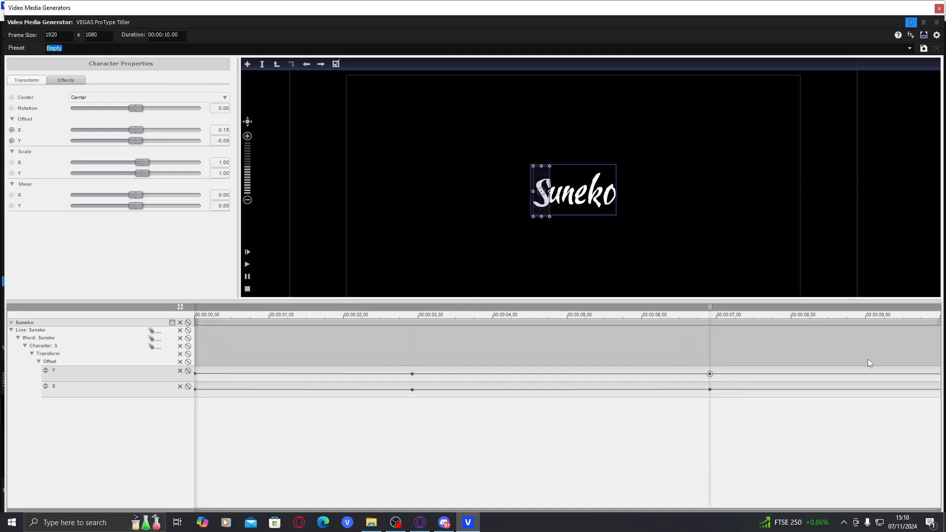
# Keyframe the S back to X 0.00, Y 0.00 at the end of the title's timeline.
pyautogui.moveTo(927, 350); pyautogui.dragTo(944, 348)
pyautogui.doubleClick(138, 140)
pyautogui.doubleClick(139, 129)
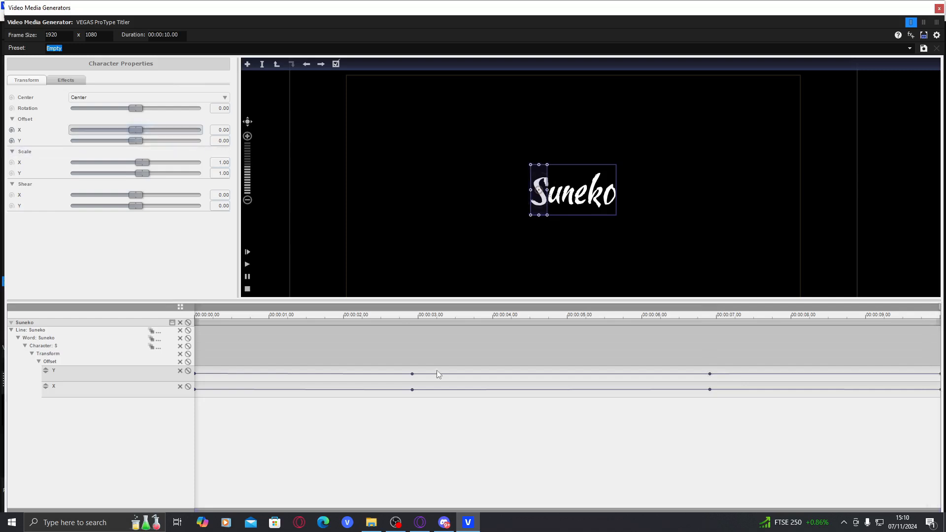
# Check the S at its keyframe near 2.9 seconds and scrub back to about 1.5 seconds to examine its movement.
pyautogui.click(412, 374)
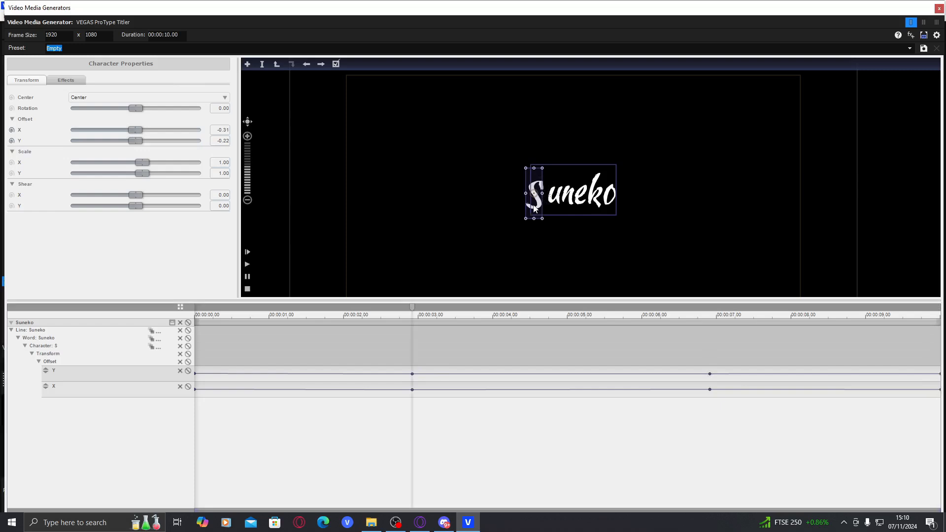
pyautogui.moveTo(536, 203); pyautogui.dragTo(532, 206)
pyautogui.moveTo(343, 353); pyautogui.dragTo(312, 354)
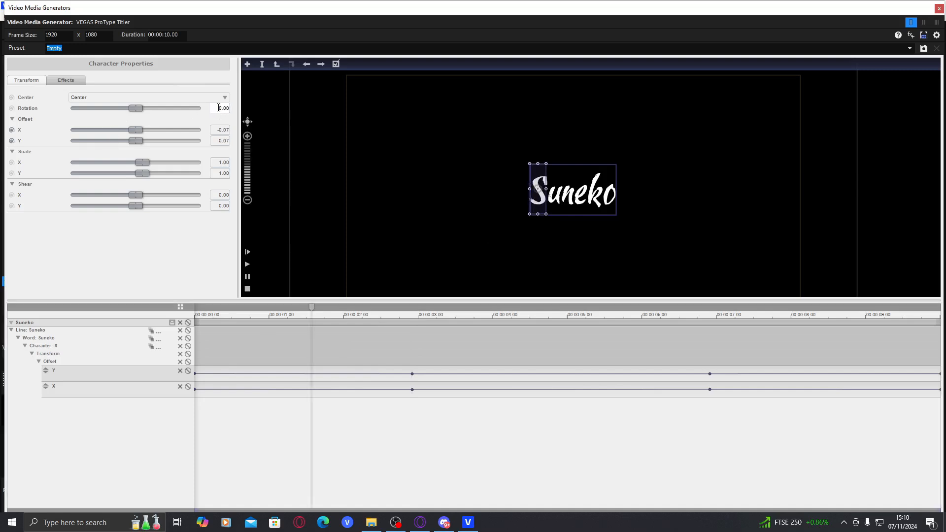
# Set the S's rotation to 1.00 and enable keyframe animation for its rotation.
pyautogui.write('1')
pyautogui.press('Return')
pyautogui.click(12, 108)
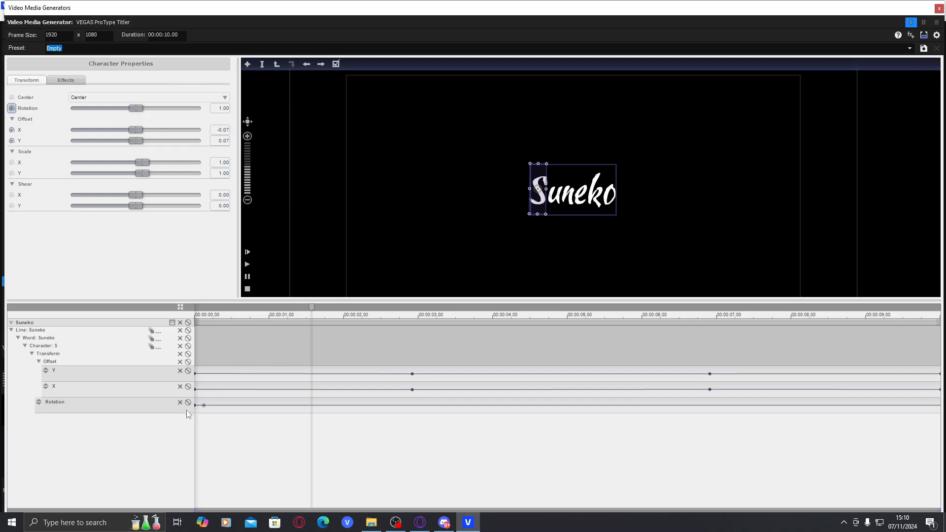
# Add a rotation keyframe of -1.00 for the S near 3.4 seconds.
pyautogui.click(375, 427)
pyautogui.click(449, 423)
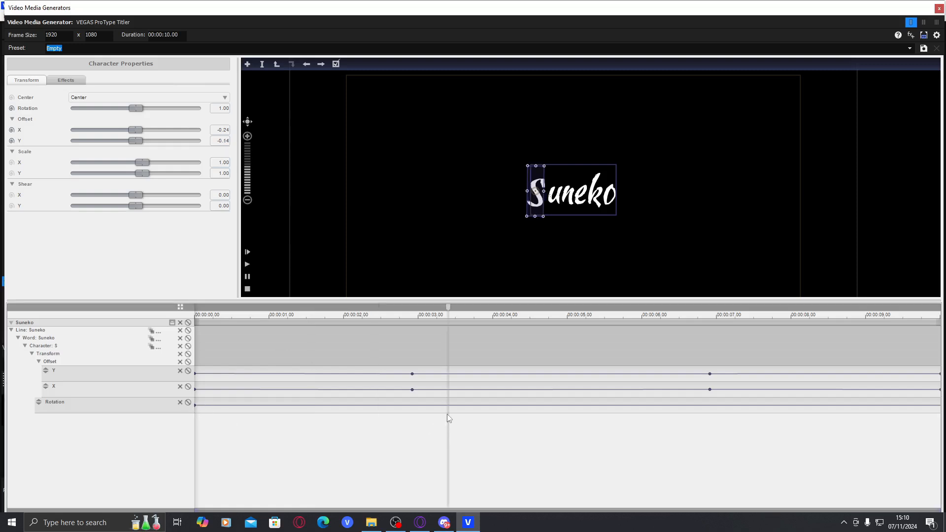
pyautogui.click(219, 109)
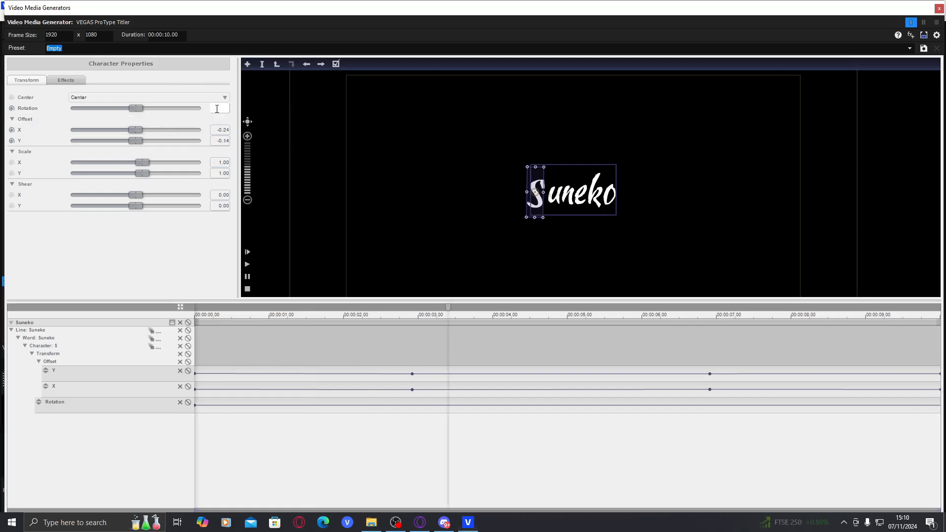
pyautogui.press('Return')
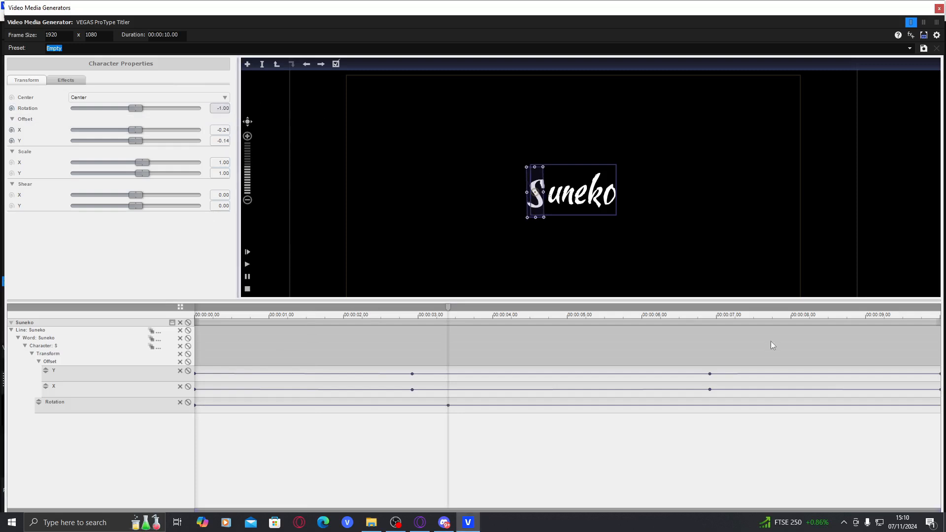
# Add a rotation keyframe of 0.00 for the S near 8.5 seconds.
pyautogui.click(748, 354)
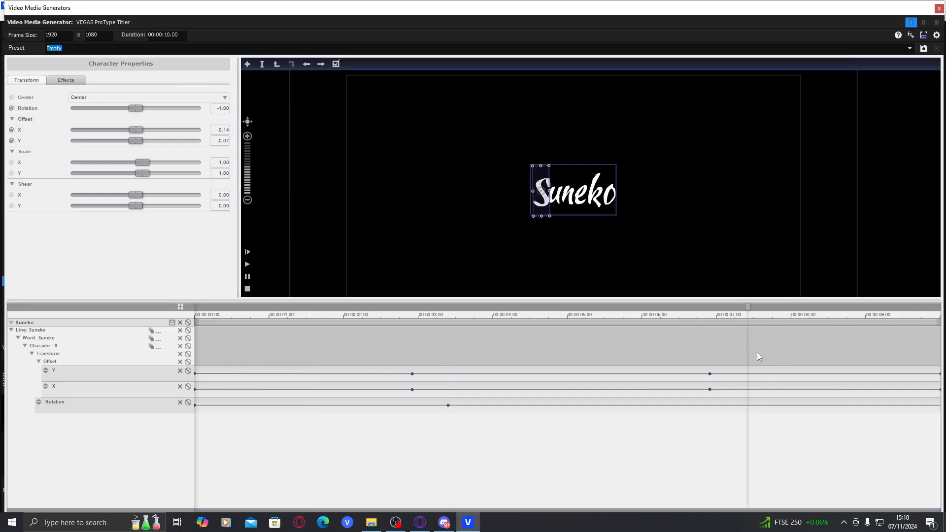
pyautogui.click(827, 357)
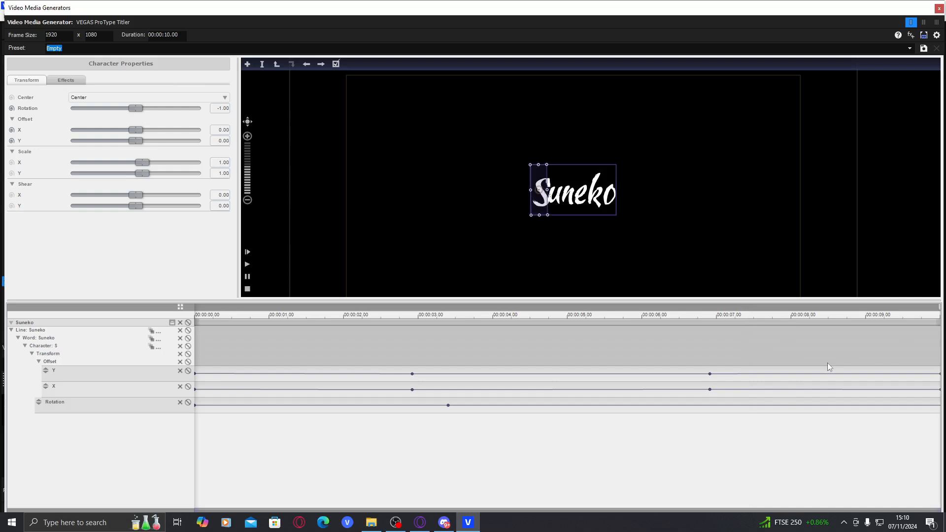
pyautogui.doubleClick(137, 109)
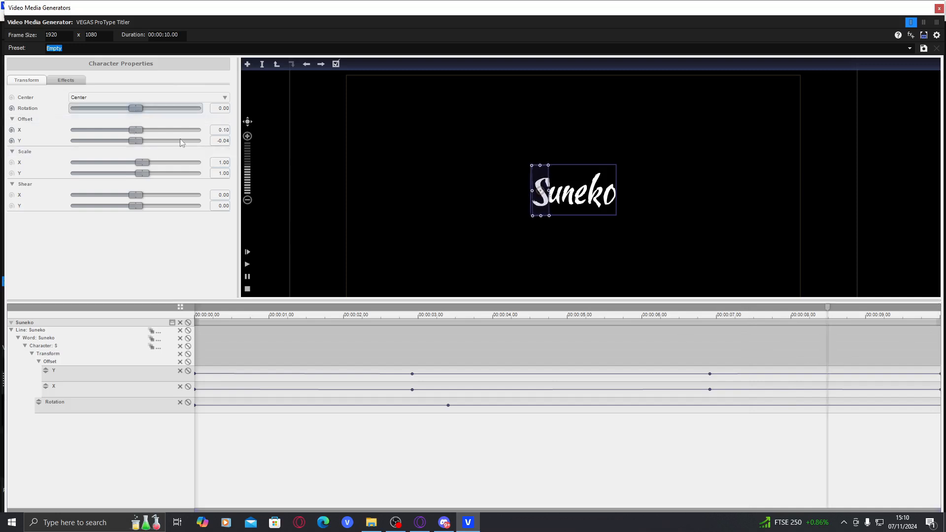
# Play the title from its start and scrub to about 4.5 seconds to check the S's offset and rotation movement.
pyautogui.moveTo(472, 343); pyautogui.dragTo(158, 345)
pyautogui.press('space')
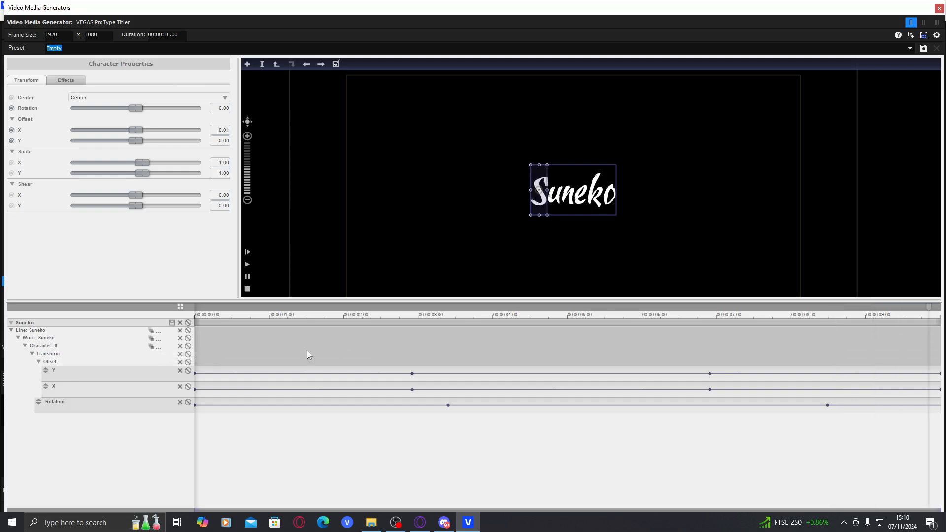
pyautogui.click(322, 340)
pyautogui.moveTo(323, 340); pyautogui.dragTo(530, 347)
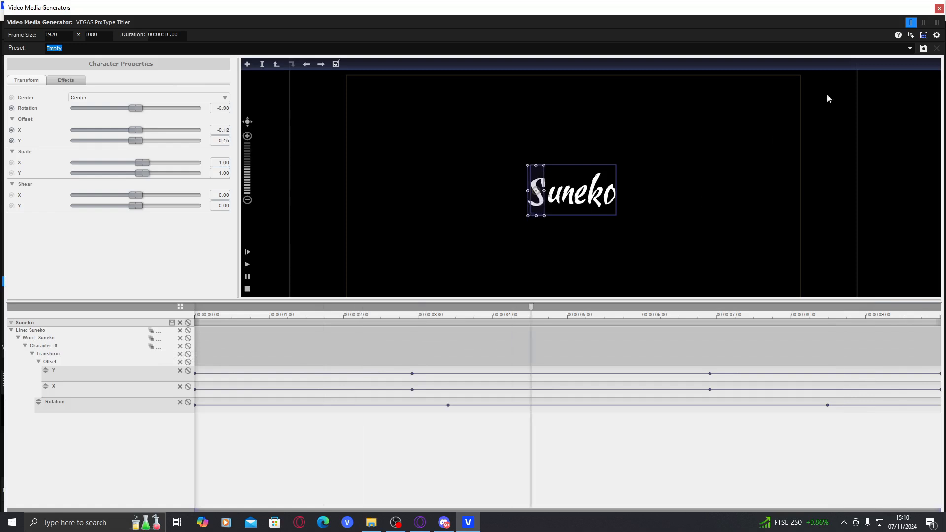
# Match the generated title's duration to its event length, 00:00:01.19, and enable Cascade for the letter S.
pyautogui.click(924, 36)
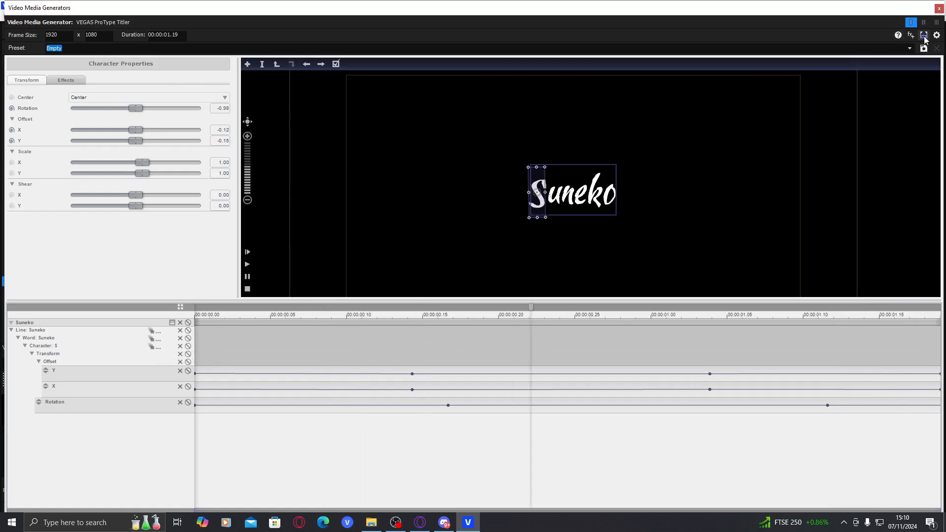
pyautogui.moveTo(306, 12)
pyautogui.mouseDown()
pyautogui.moveTo(401, 233)
pyautogui.moveTo(343, 414)
pyautogui.moveTo(367, 357)
pyautogui.moveTo(320, 401)
pyautogui.moveTo(335, 86)
pyautogui.moveTo(305, 69)
pyautogui.moveTo(302, 43)
pyautogui.moveTo(347, 28)
pyautogui.moveTo(291, 28)
pyautogui.moveTo(352, 28)
pyautogui.moveTo(306, 33)
pyautogui.moveTo(302, 10)
pyautogui.mouseUp()
pyautogui.click(149, 350)
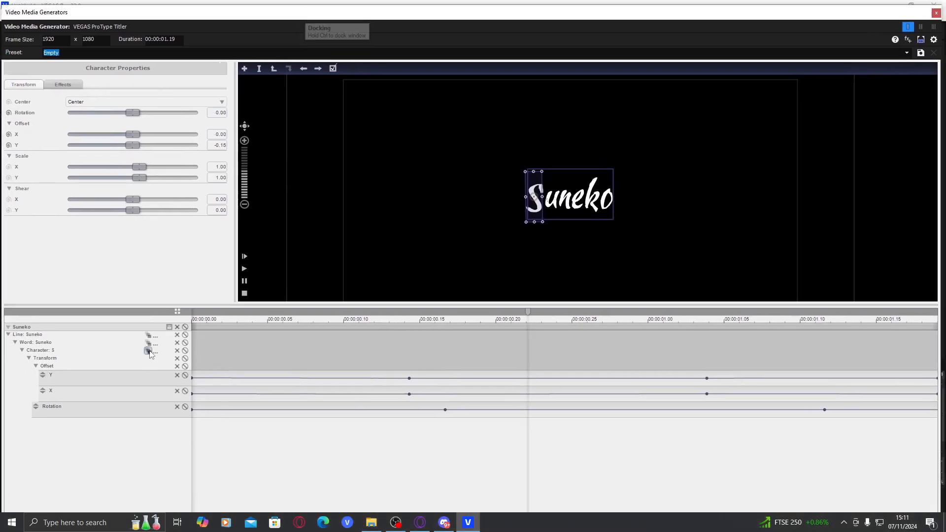
pyautogui.moveTo(294, 353); pyautogui.dragTo(539, 357)
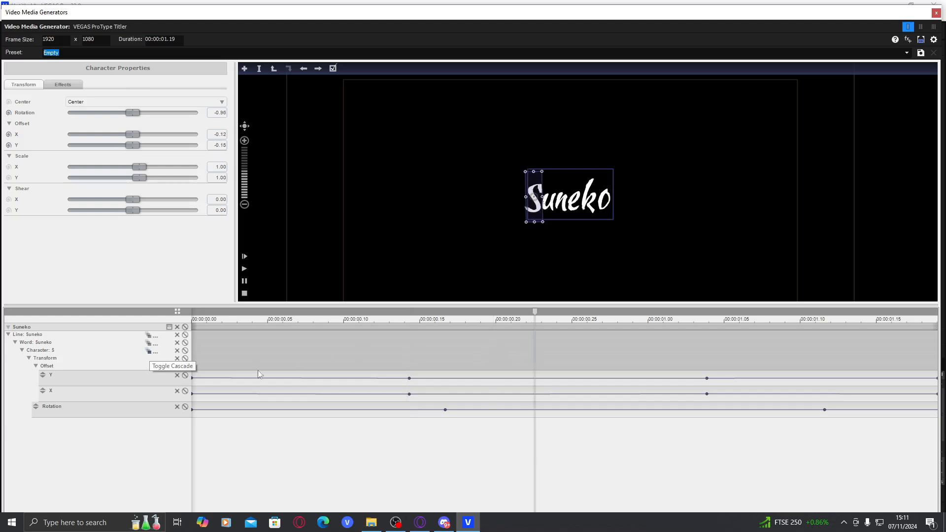
# Add two points to the S's cascade delay curve, raising the first and lowering the second to form a wave.
pyautogui.click(156, 353)
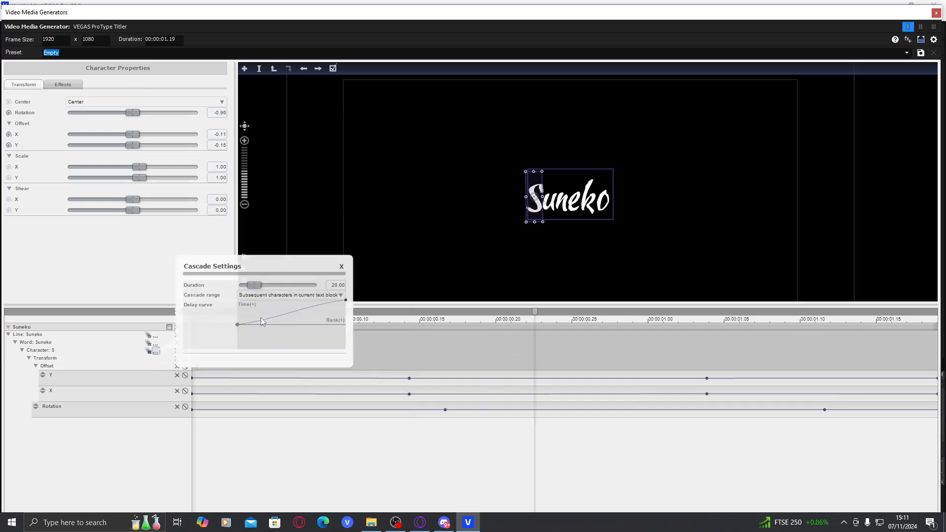
pyautogui.doubleClick(262, 320)
pyautogui.moveTo(258, 318); pyautogui.dragTo(250, 312)
pyautogui.moveTo(303, 315); pyautogui.dragTo(306, 318)
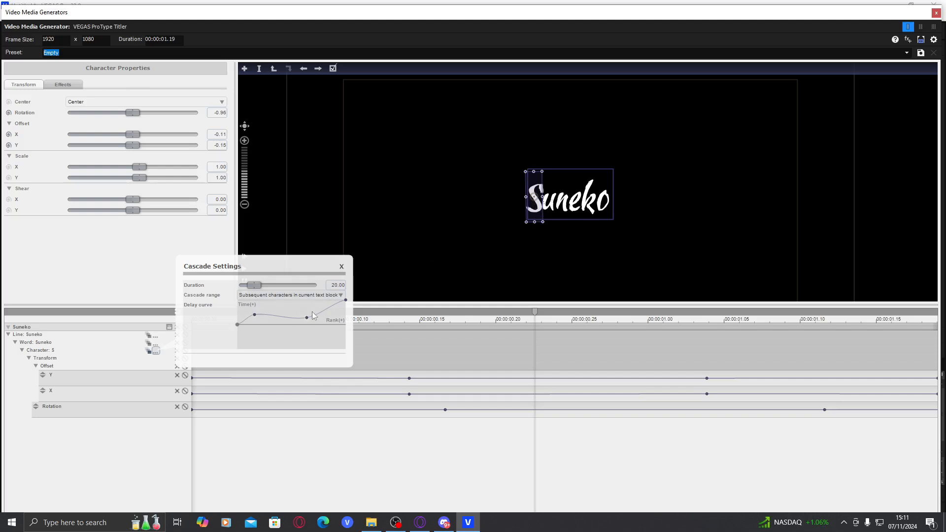
pyautogui.moveTo(309, 318); pyautogui.dragTo(309, 318)
pyautogui.click(436, 337)
# Scrub through the title to check the cascaded letter movement, review the cascade settings and close the title generator.
pyautogui.moveTo(348, 355); pyautogui.dragTo(897, 348)
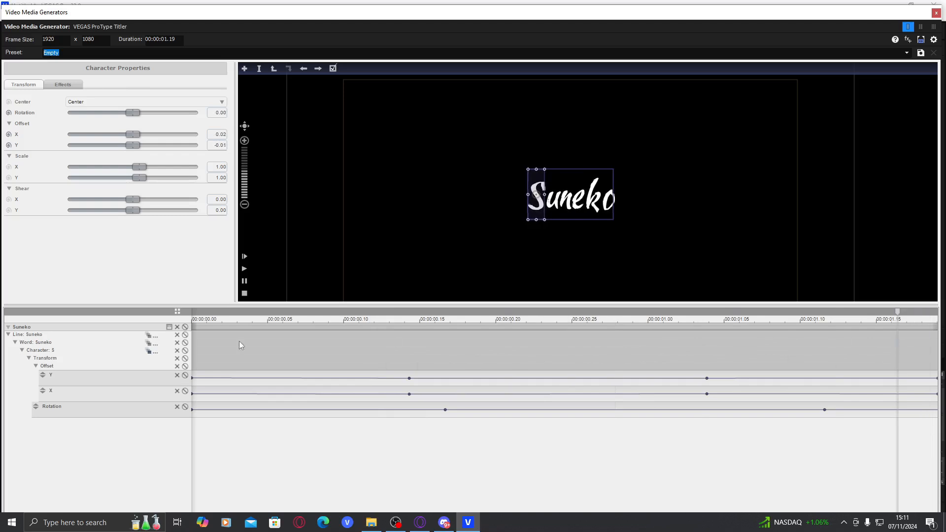
pyautogui.click(156, 351)
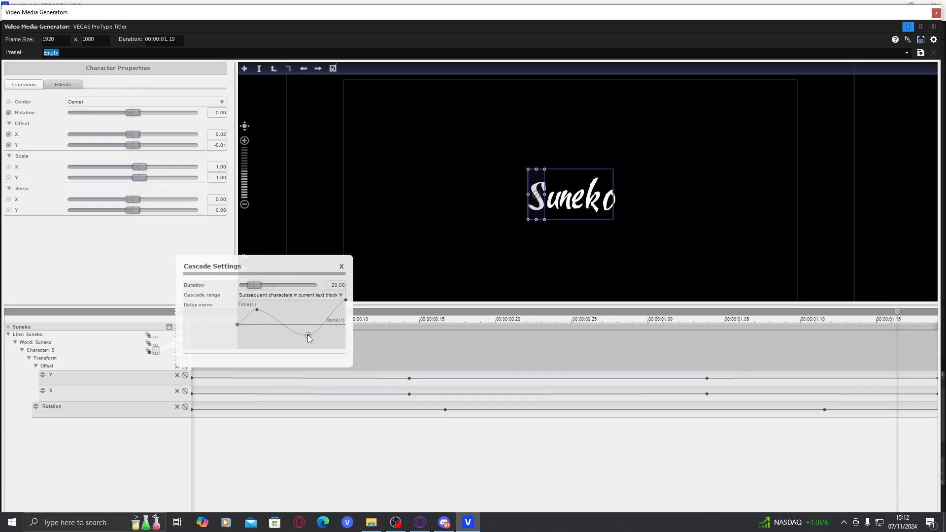
pyautogui.click(564, 349)
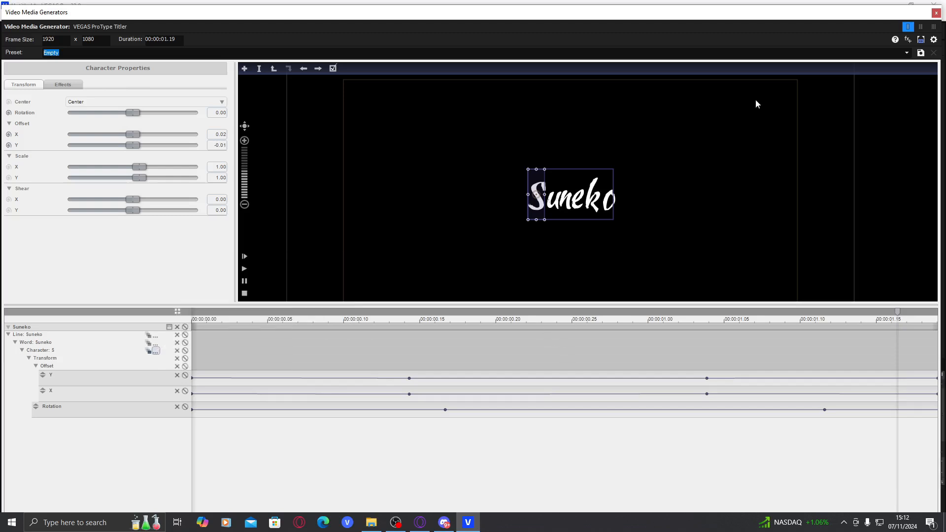
pyautogui.click(935, 14)
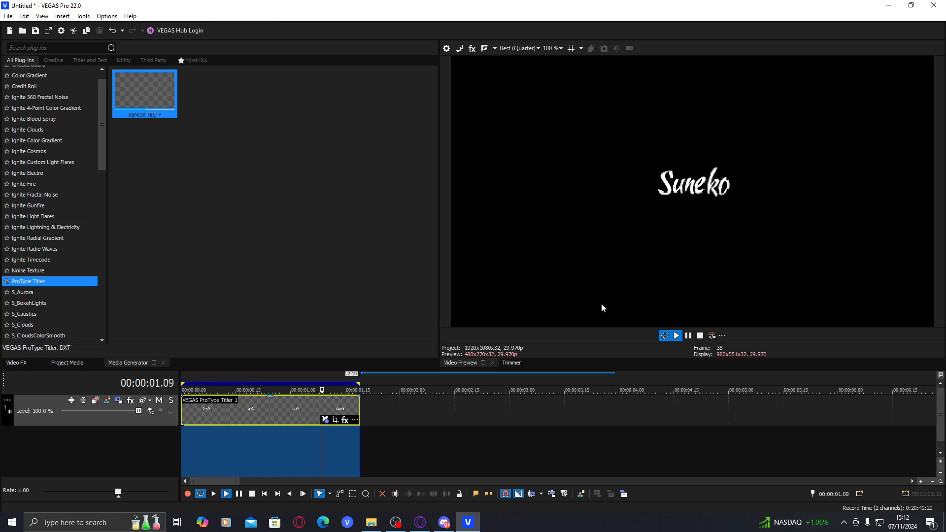
# Set the video preview quality to Best (Full).
pyautogui.click(518, 48)
pyautogui.moveTo(542, 89)
pyautogui.click(573, 102)
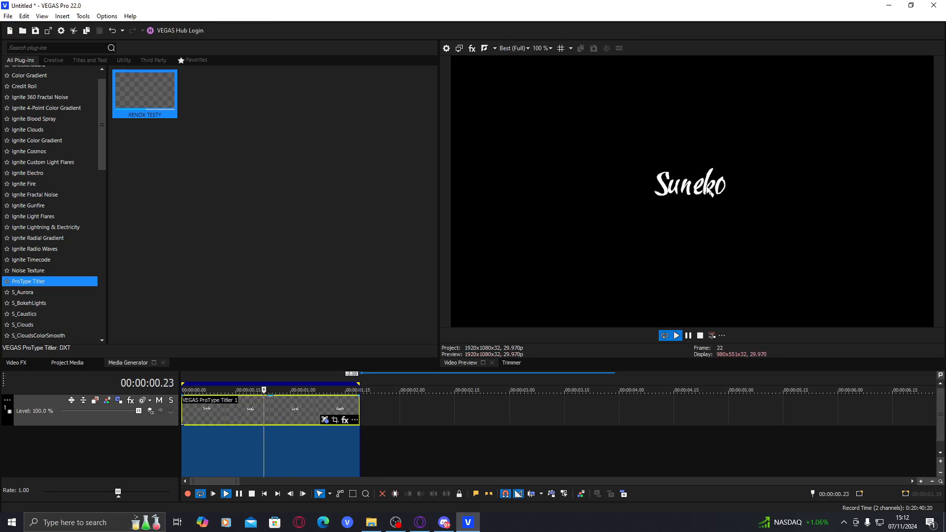
# Insert a CD track region at 00:00:00.18 on the timeline and stop playback.
pyautogui.click(248, 417)
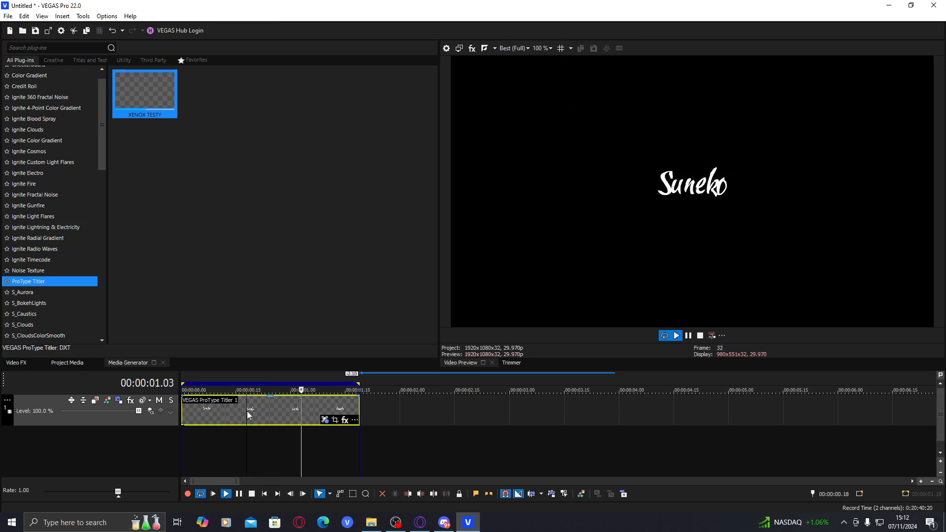
pyautogui.press('n')
pyautogui.press('space')
# Search the video effects for "blurmo".
pyautogui.click(15, 363)
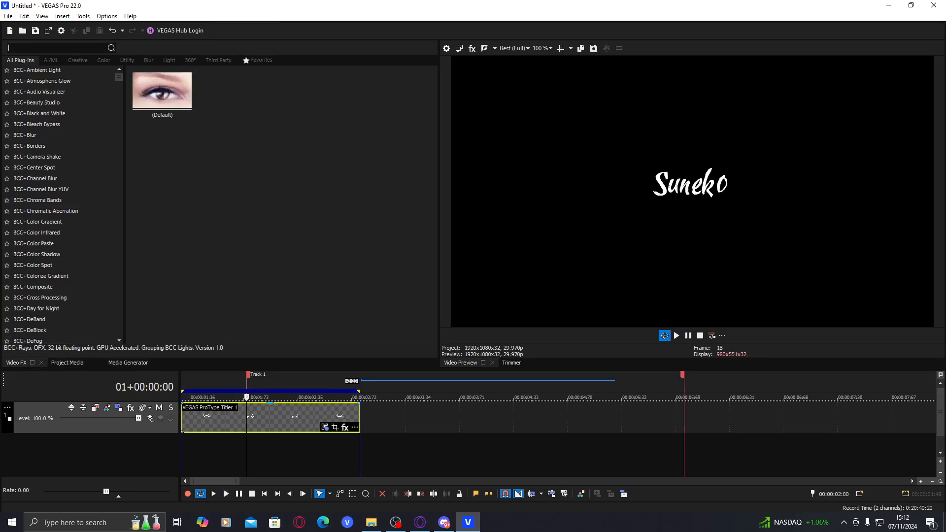
pyautogui.write('blurmo')
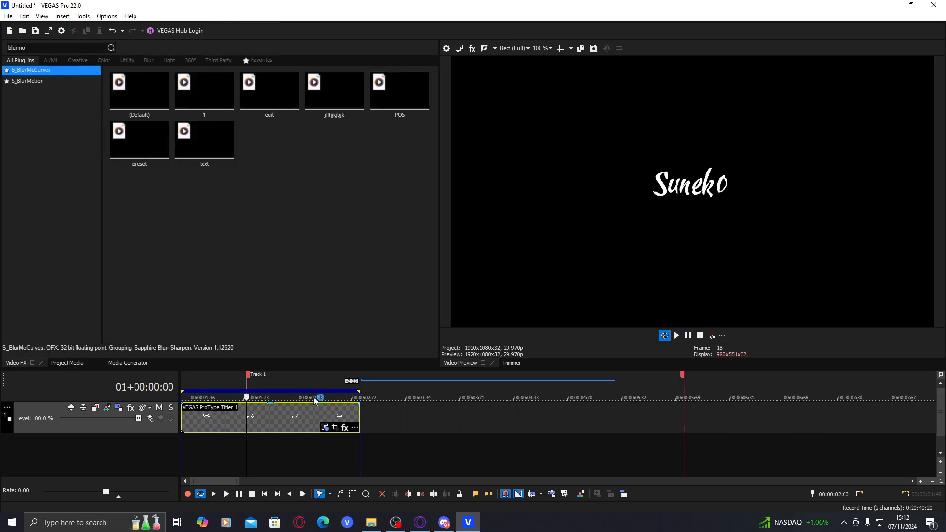
# Reopen the title's generator settings and enable keyframe animation for the whole text block's Selection.
pyautogui.click(325, 427)
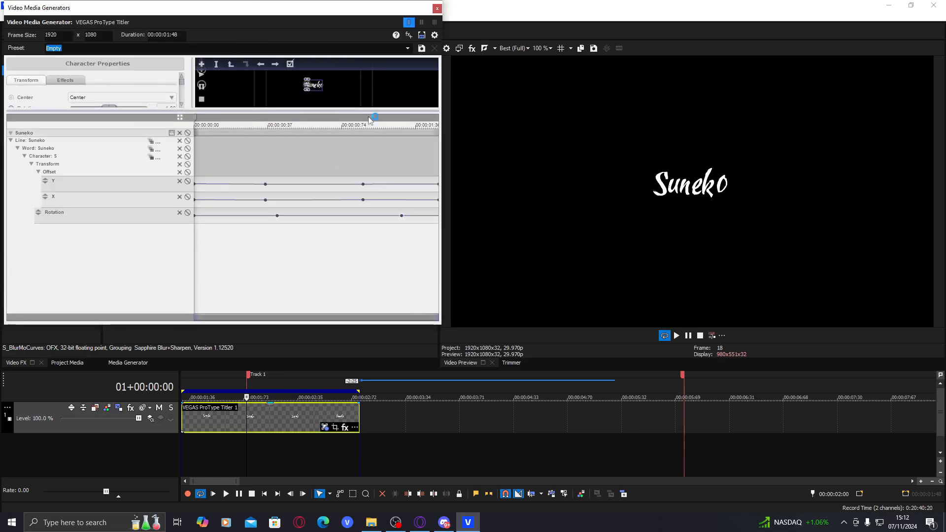
pyautogui.click(229, 65)
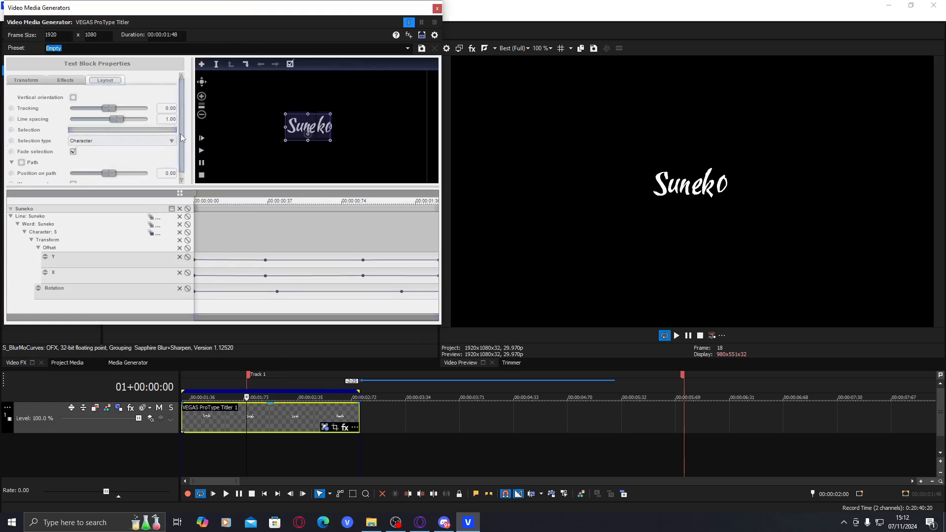
pyautogui.click(11, 129)
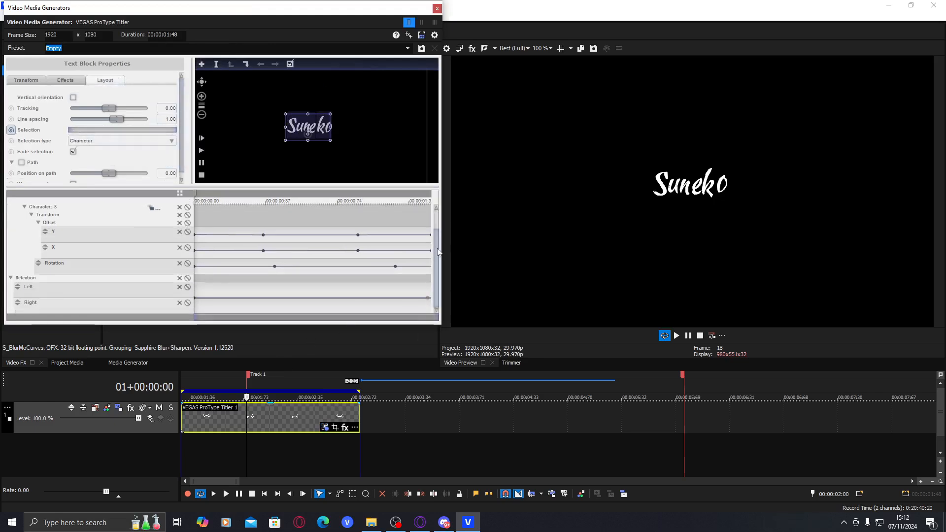
pyautogui.moveTo(196, 324); pyautogui.dragTo(196, 361)
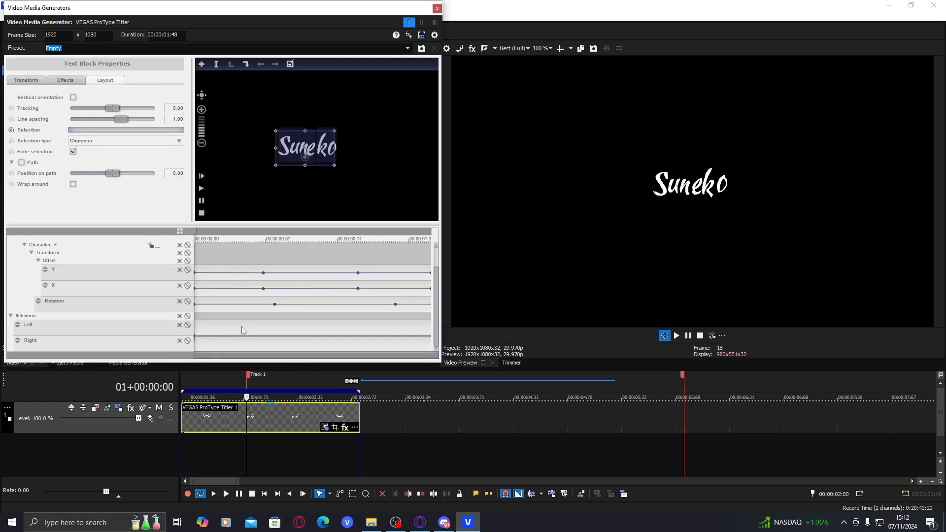
# Animate the Selection's Right curve from zero at the start to full near the end, with an intermediate keyframe that speeds up the reveal.
pyautogui.moveTo(194, 337); pyautogui.dragTo(195, 357)
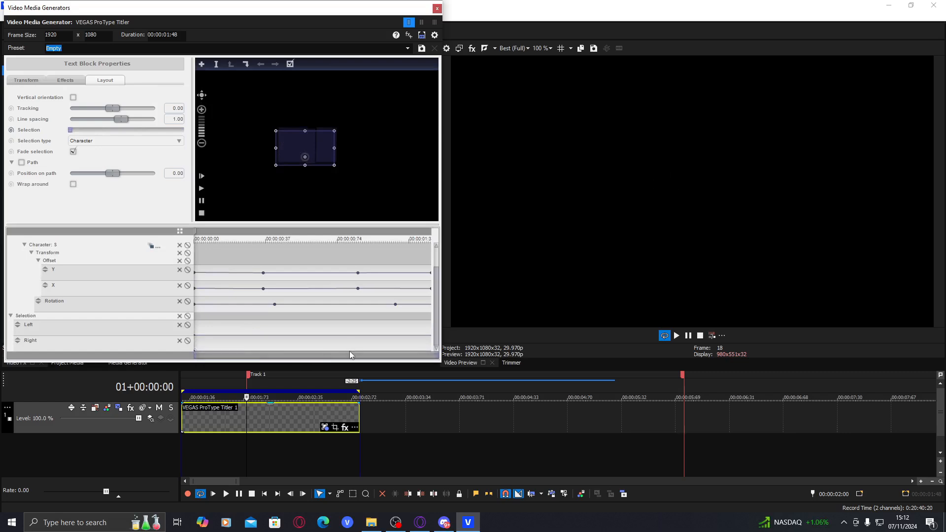
pyautogui.moveTo(352, 351); pyautogui.dragTo(383, 333)
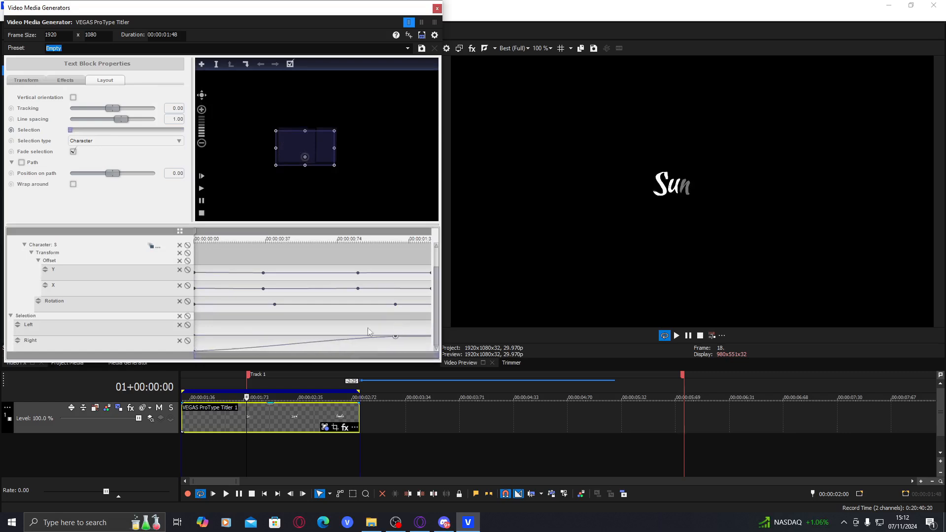
pyautogui.moveTo(225, 340)
pyautogui.mouseDown()
pyautogui.moveTo(274, 345)
pyautogui.moveTo(260, 343)
pyautogui.mouseUp()
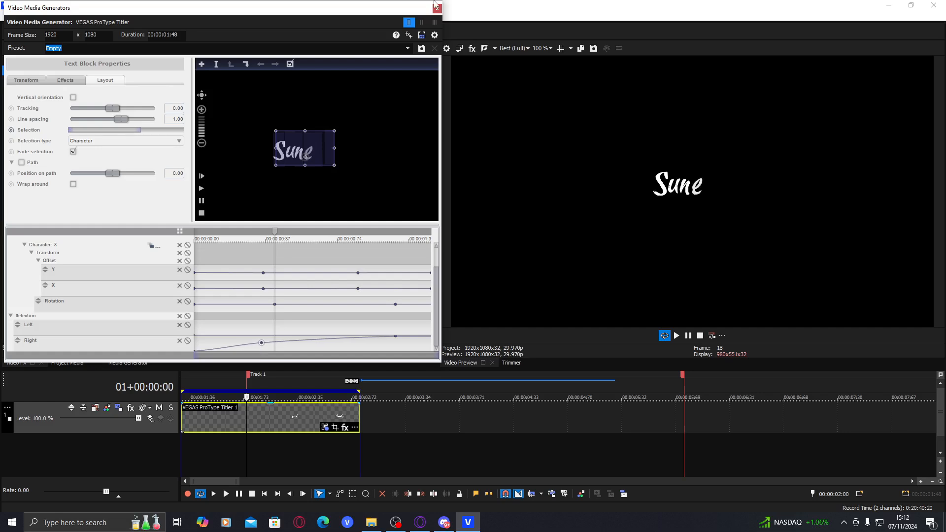
# Close the title generator and play the timeline to check the letter-by-letter reveal.
pyautogui.click(437, 8)
pyautogui.press('space')
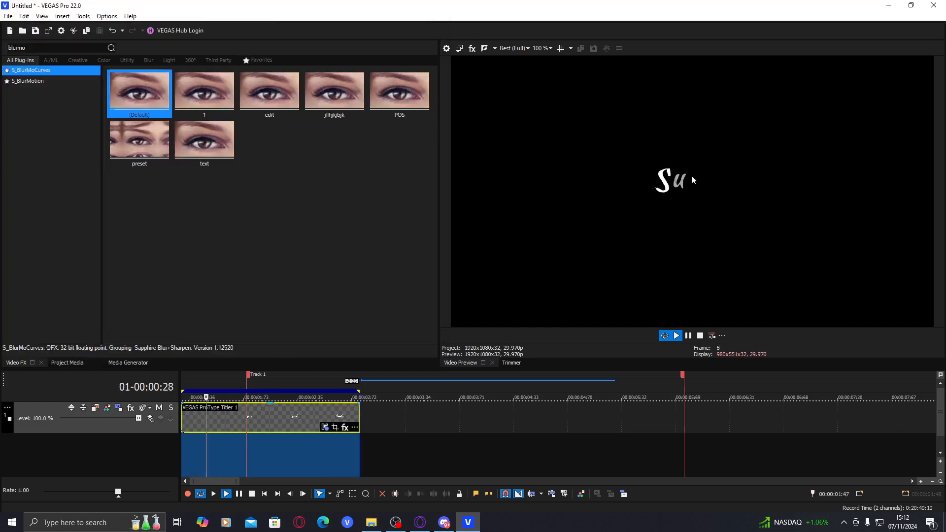
pyautogui.press('space')
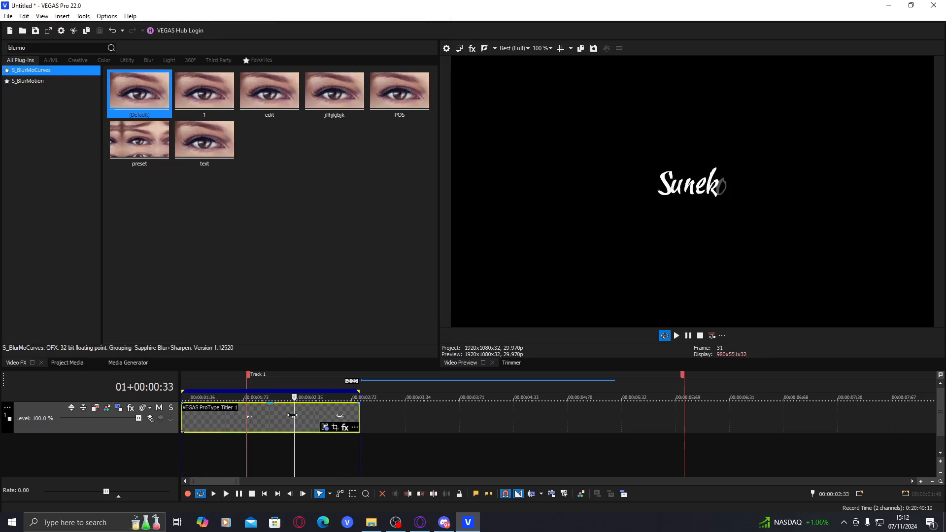
# Apply the S_BlurMoCurves preset between "edit" and "POS" to the title event and keyframe Z Dist at 0.633 at 00:00:01:03.
pyautogui.doubleClick(328, 96)
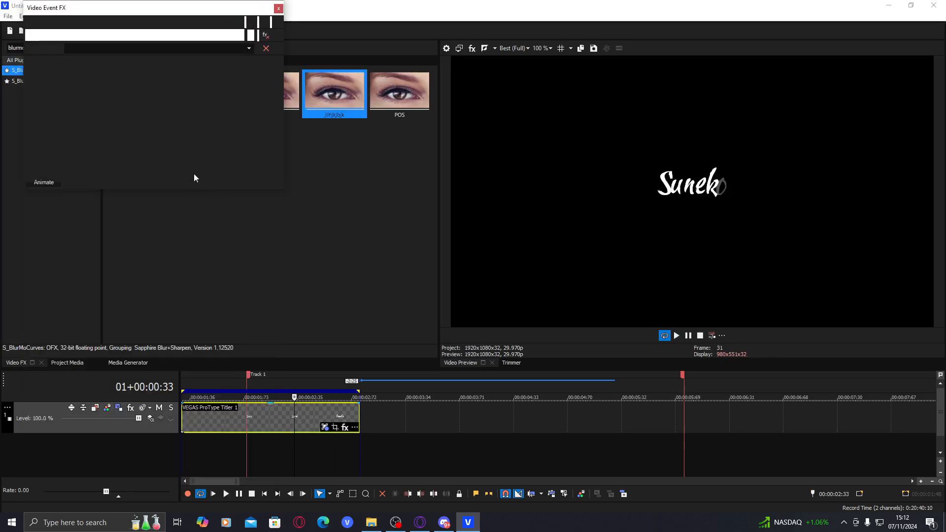
pyautogui.click(240, 162)
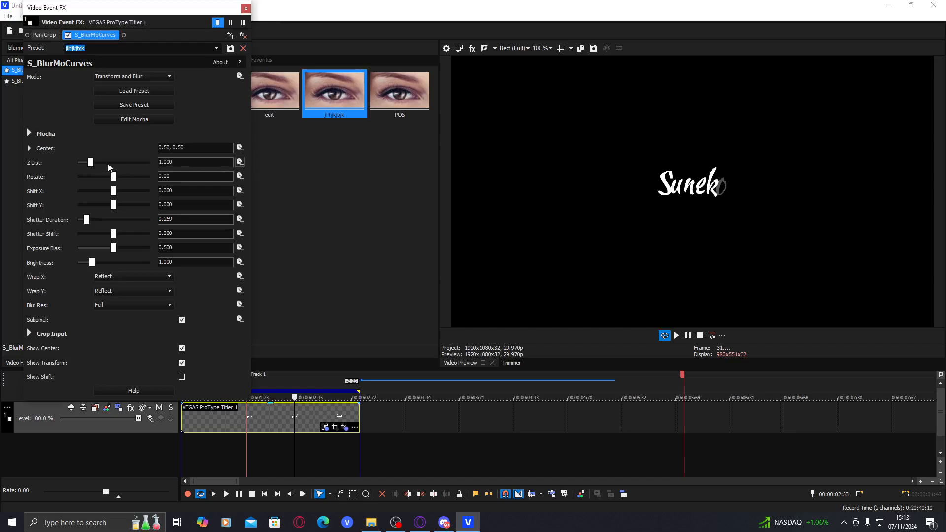
pyautogui.moveTo(83, 165); pyautogui.dragTo(87, 163)
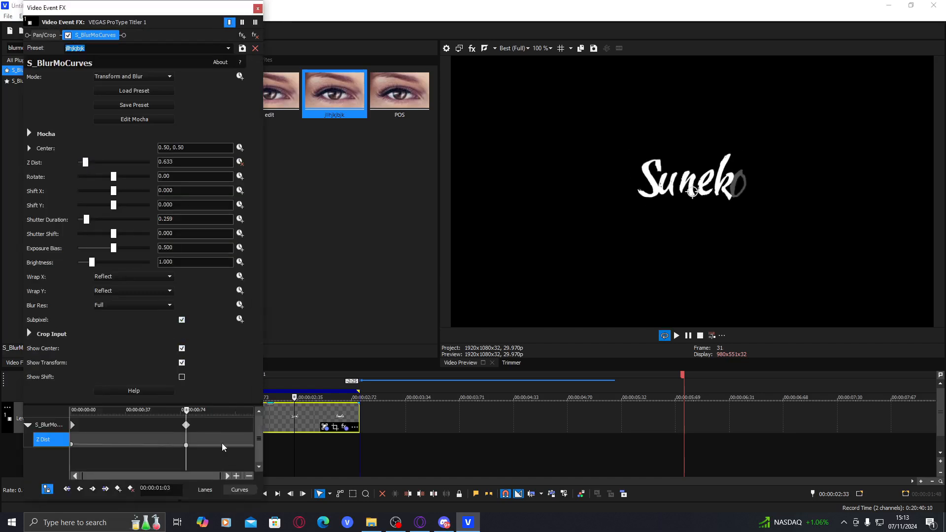
# Keyframe a higher Z Dist at the end of the title event and close the effect settings.
pyautogui.moveTo(222, 445); pyautogui.dragTo(255, 443)
pyautogui.moveTo(87, 162); pyautogui.dragTo(99, 162)
pyautogui.click(257, 8)
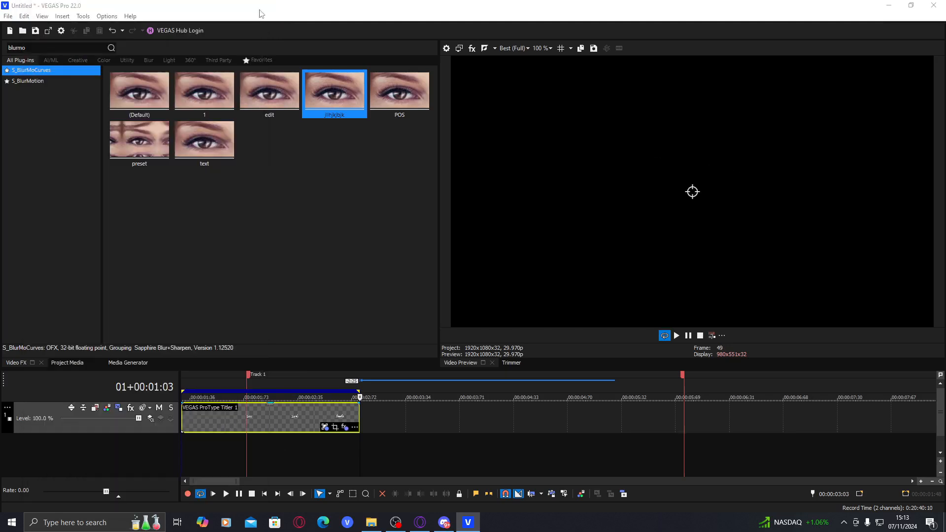
# Open the Vegas Pro Flow extension and apply the custom "eye" curve to the S_BlurMoCurves Z Dist in the title's first section.
pyautogui.click(82, 15)
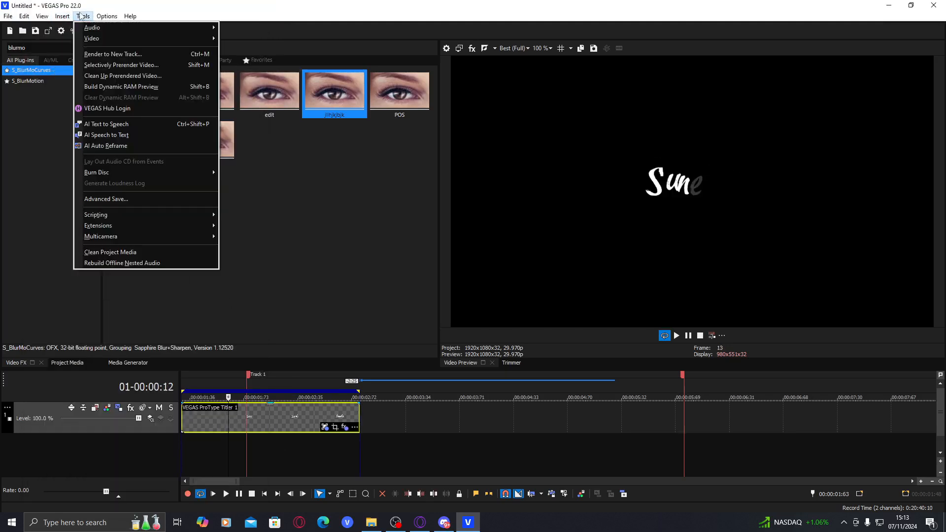
pyautogui.moveTo(175, 225)
pyautogui.click(228, 226)
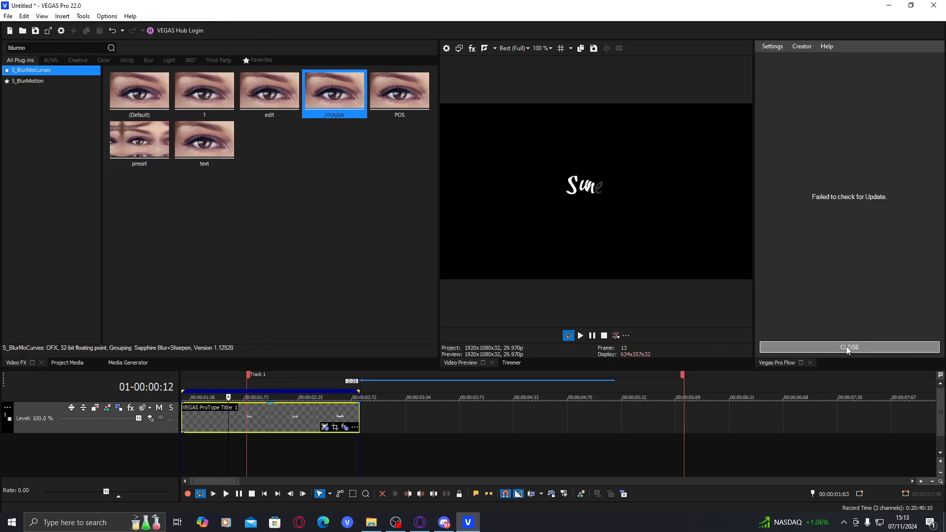
pyautogui.click(847, 348)
pyautogui.click(900, 267)
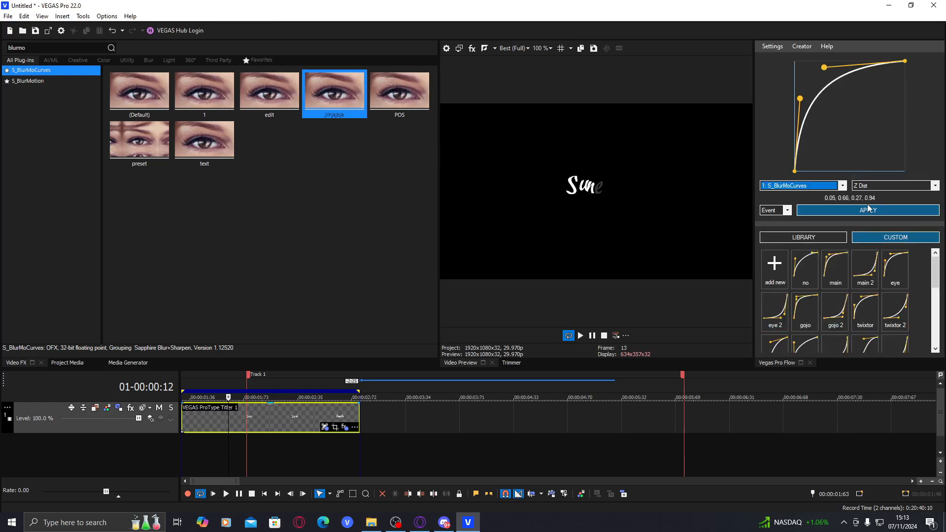
pyautogui.click(868, 209)
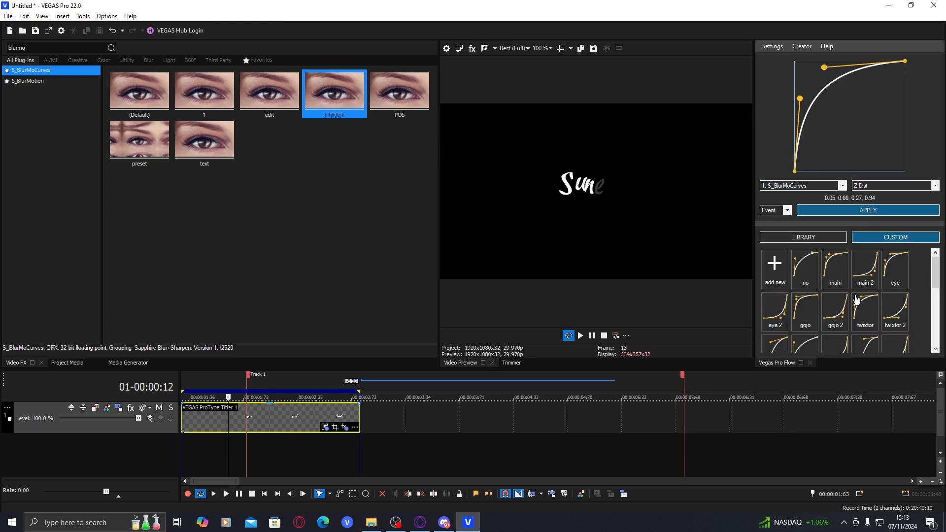
# Apply the custom "main 2" curve to Z Dist in the title's final section and close the extension.
pyautogui.click(863, 282)
pyautogui.click(348, 416)
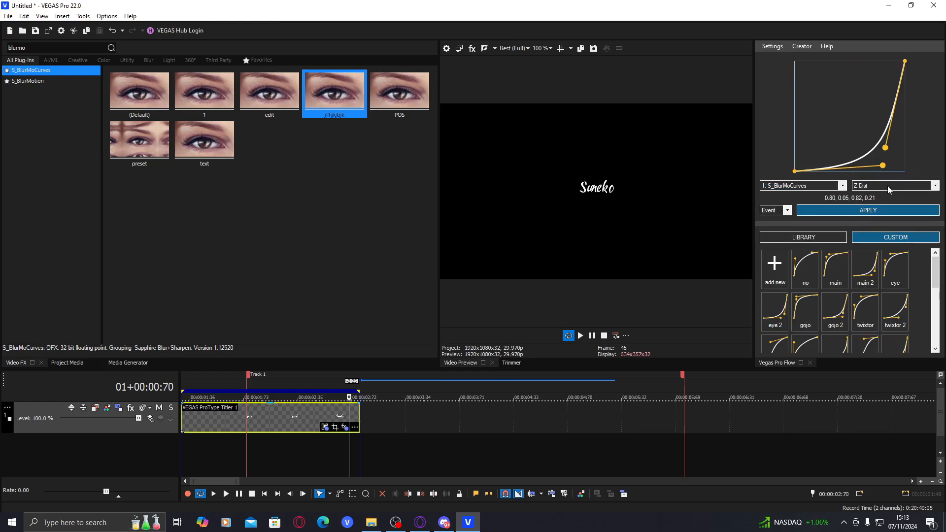
pyautogui.click(882, 211)
pyautogui.click(543, 296)
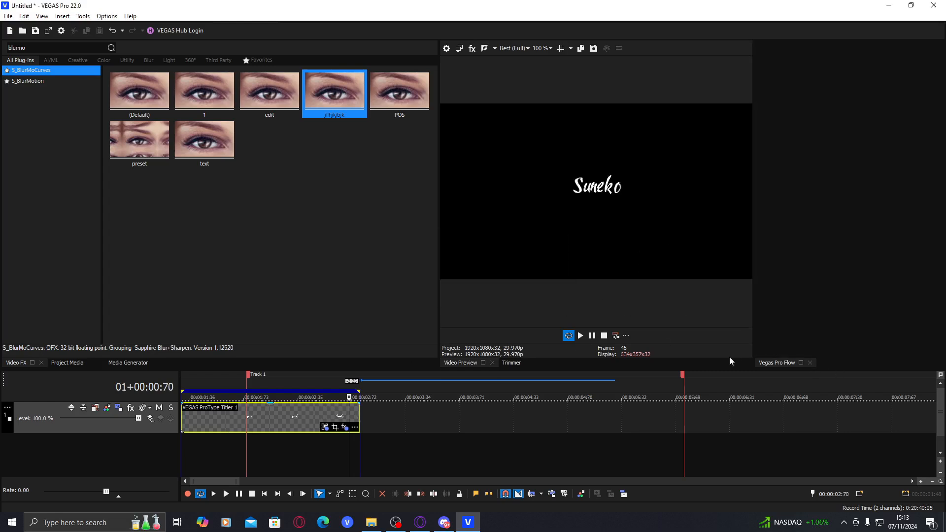
pyautogui.click(809, 362)
# Play back the title event and set the preview quality to Best (Half).
pyautogui.doubleClick(257, 410)
pyautogui.press('space')
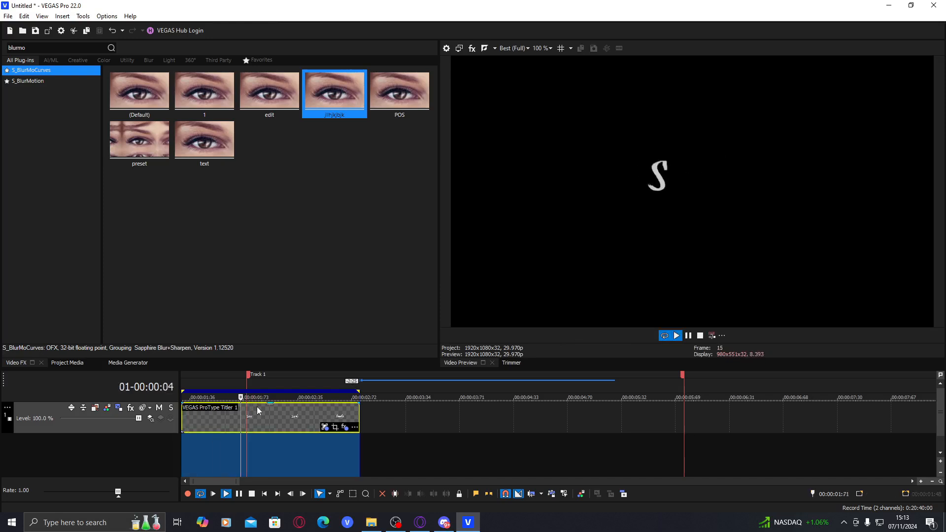
pyautogui.click(514, 49)
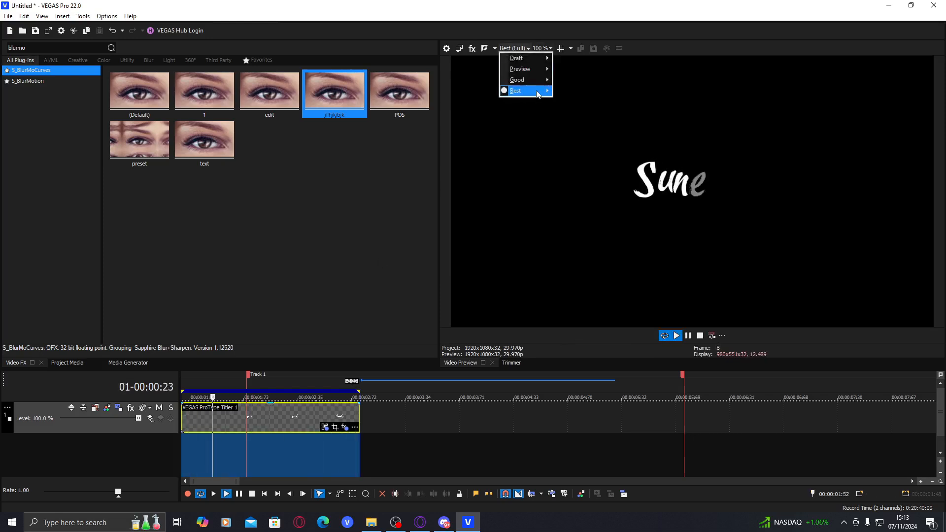
pyautogui.moveTo(517, 91)
pyautogui.click(574, 113)
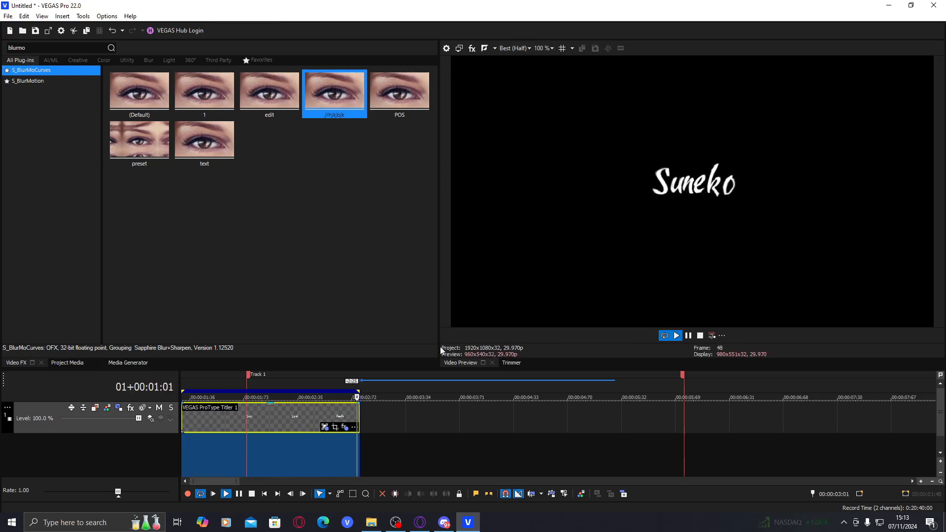
# Stop playback and step through the title event frame by frame to examine the letter reveal and zoom.
pyautogui.click(236, 421)
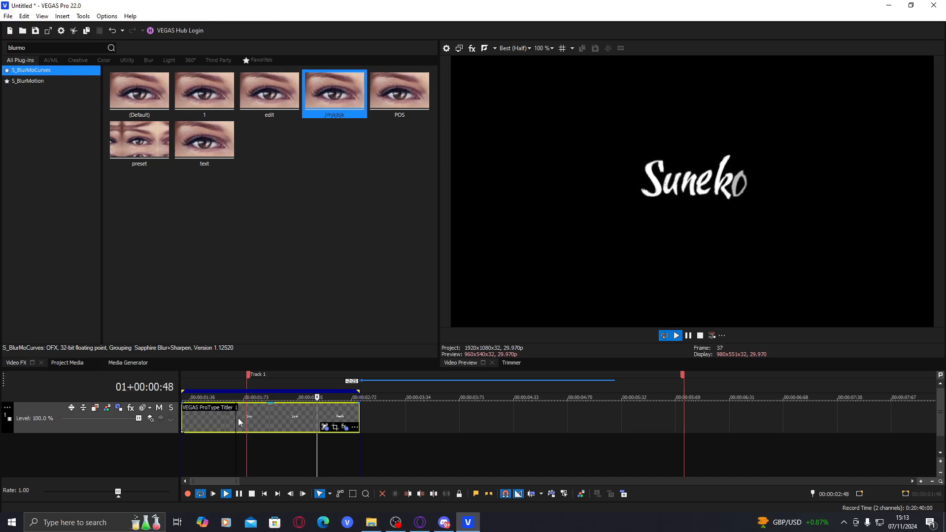
pyautogui.press('space')
pyautogui.press('Right')
pyautogui.press('Right')
pyautogui.press('Right')
pyautogui.press('Right')
pyautogui.press('Right')
pyautogui.press('Right')
pyautogui.press('Right')
pyautogui.press('Right')
pyautogui.press('Right')
pyautogui.press('Right')
pyautogui.press('Right')
pyautogui.press('Right')
pyautogui.press('Right')
pyautogui.press('Right')
pyautogui.press('Right')
pyautogui.press('Right')
pyautogui.press('Right')
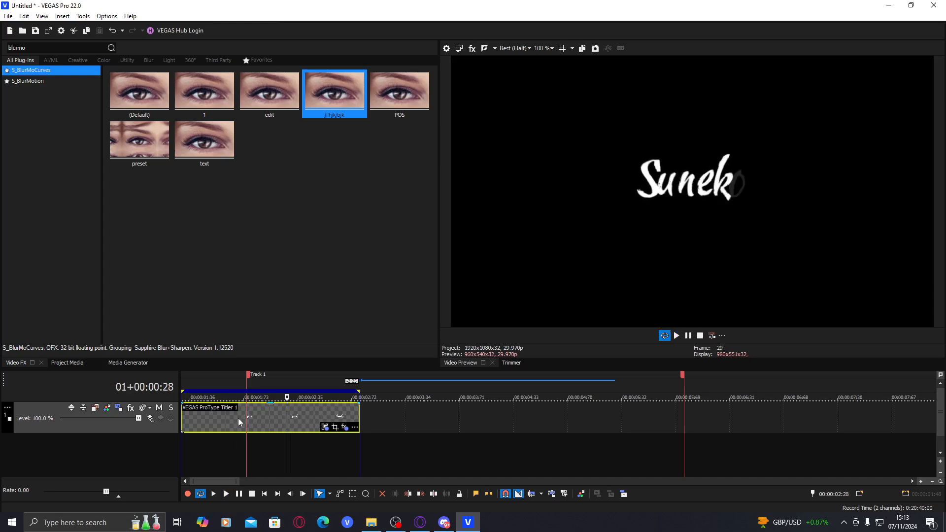
pyautogui.press('Left')
pyautogui.press('Left')
pyautogui.press('Left')
pyautogui.press('Left')
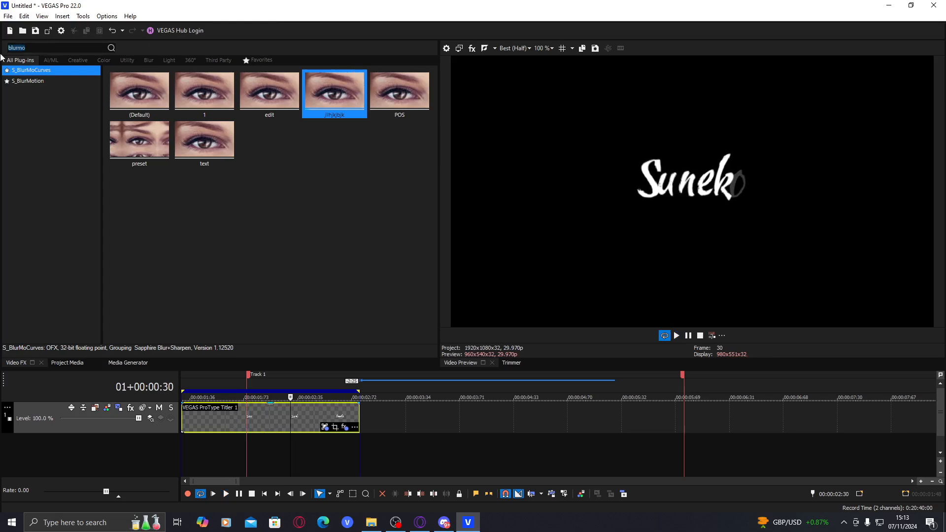
# Try the RSMB effect with preset 1 on the title event, remove it and close the effect settings.
pyautogui.write('rsmvt')
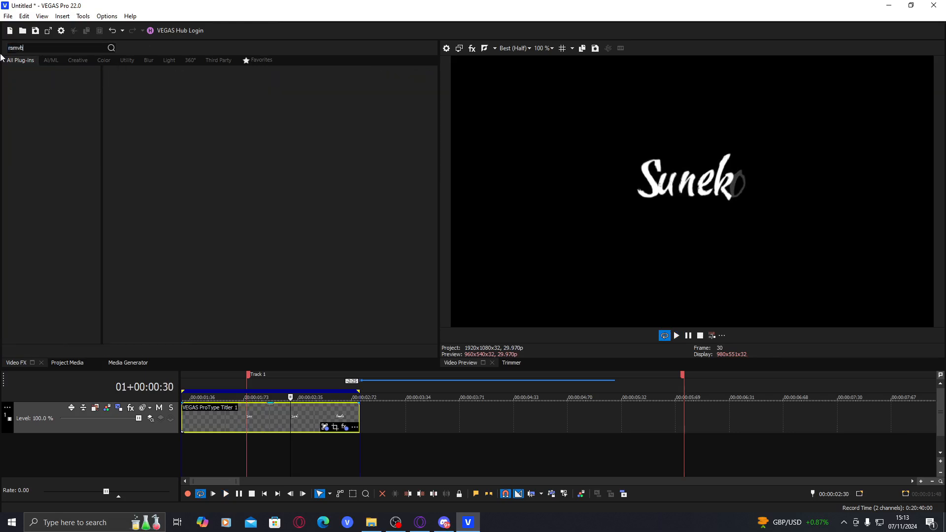
pyautogui.press('BackSpace')
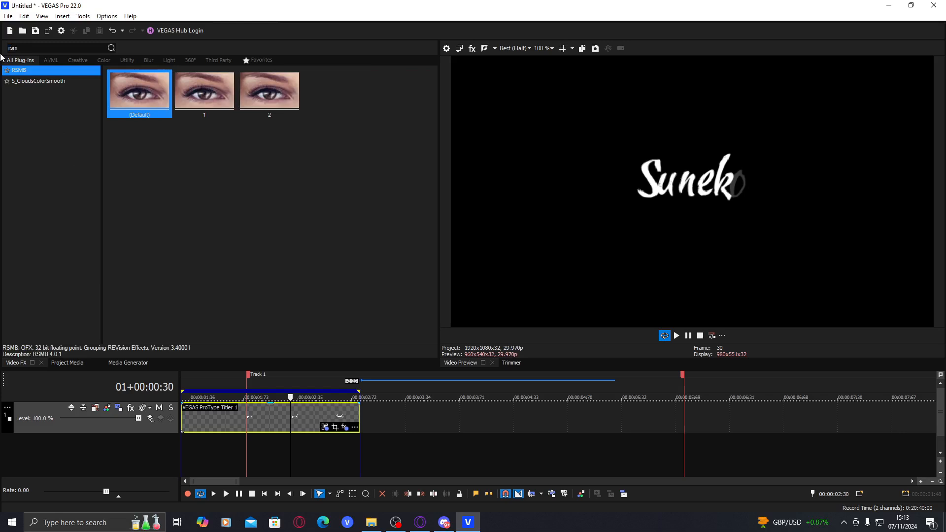
pyautogui.doubleClick(203, 90)
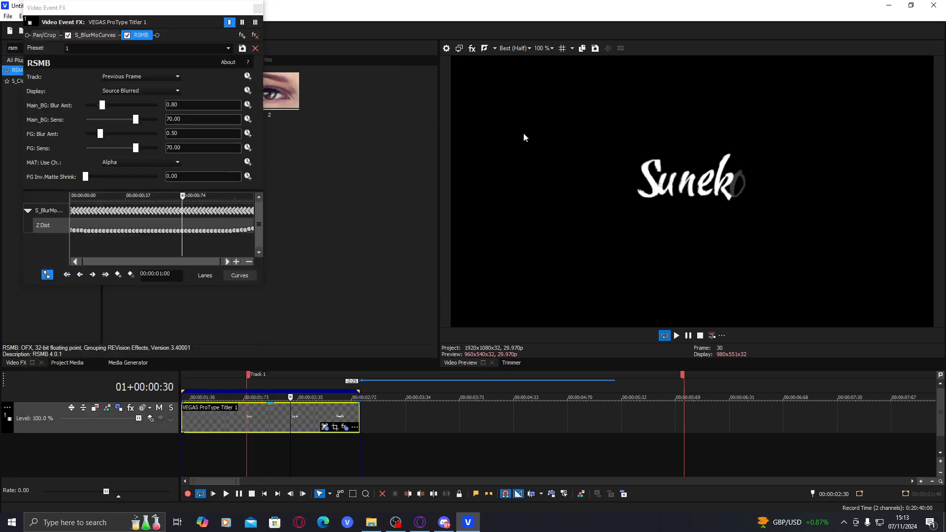
pyautogui.click(255, 36)
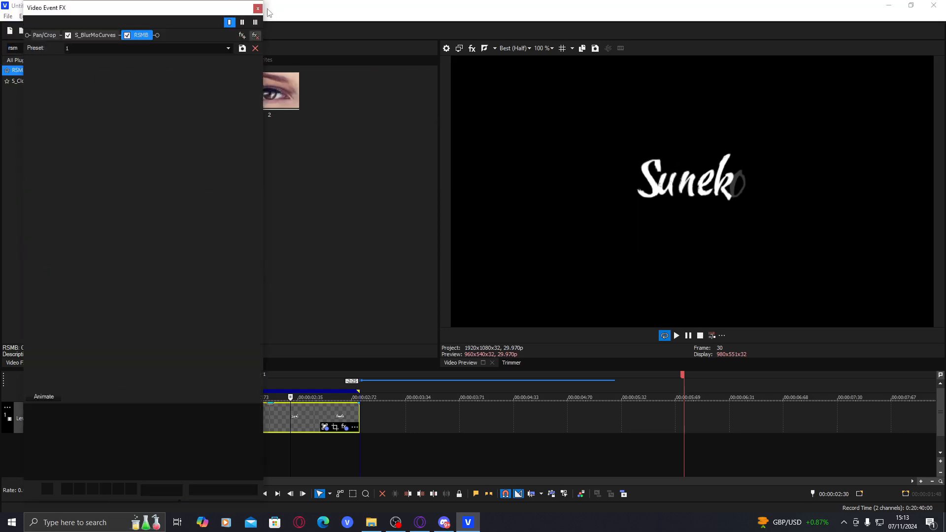
pyautogui.click(257, 8)
# Try BCC Motion Blur with the default preset on the title event and set its Source Layer to None.
pyautogui.moveTo(43, 50); pyautogui.dragTo(1, 58)
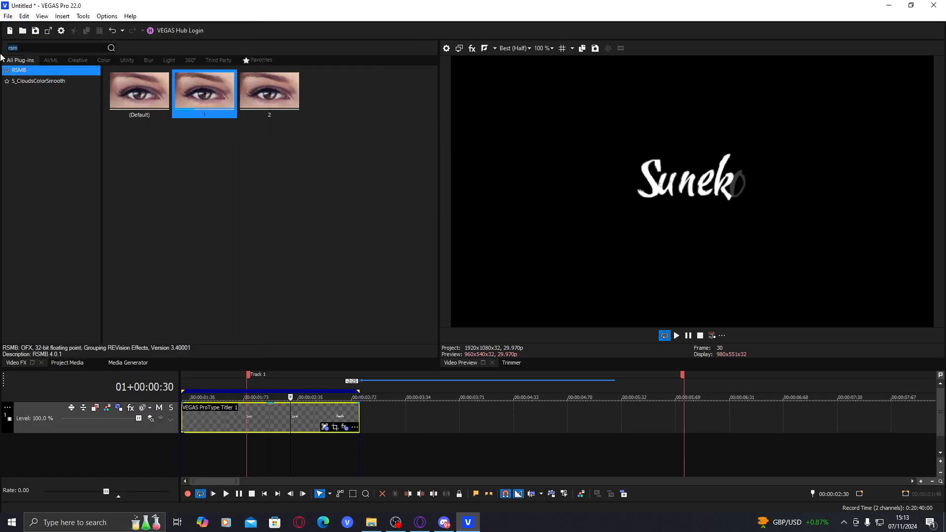
pyautogui.write('bcc')
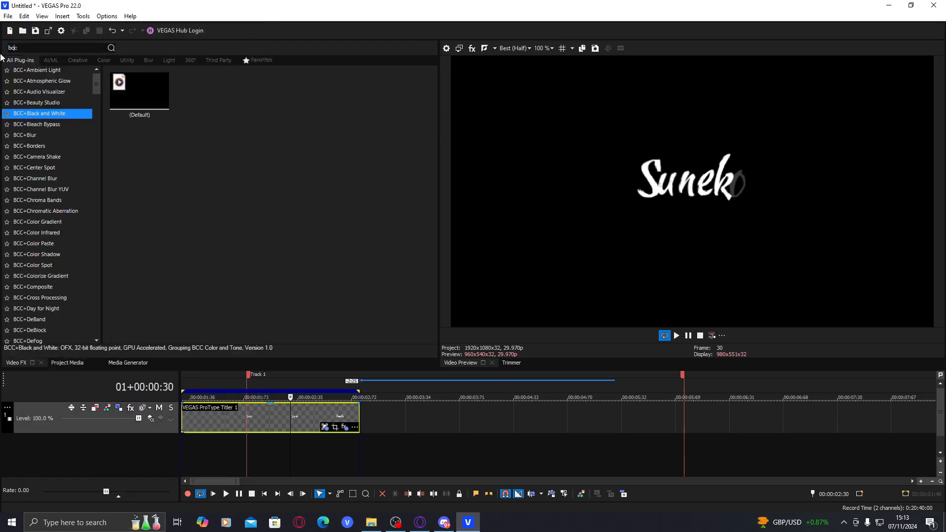
pyautogui.write(' mot')
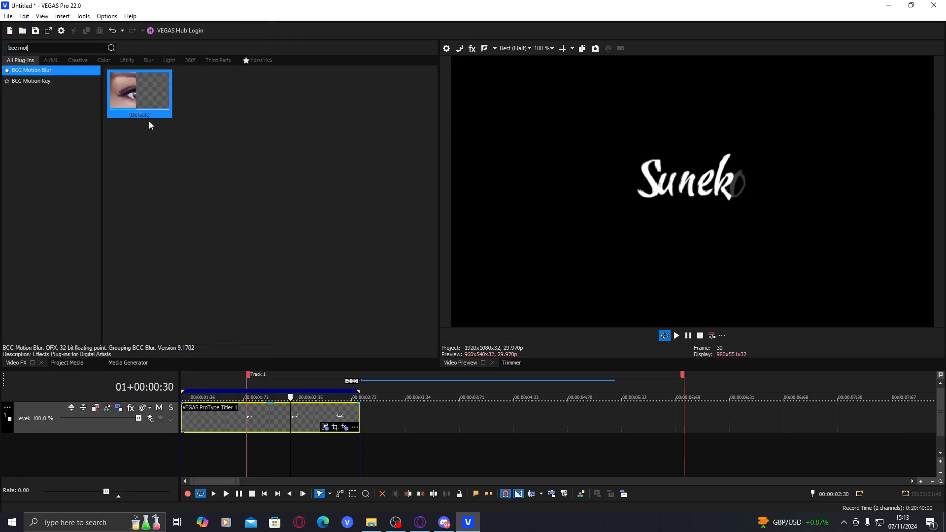
pyautogui.doubleClick(137, 87)
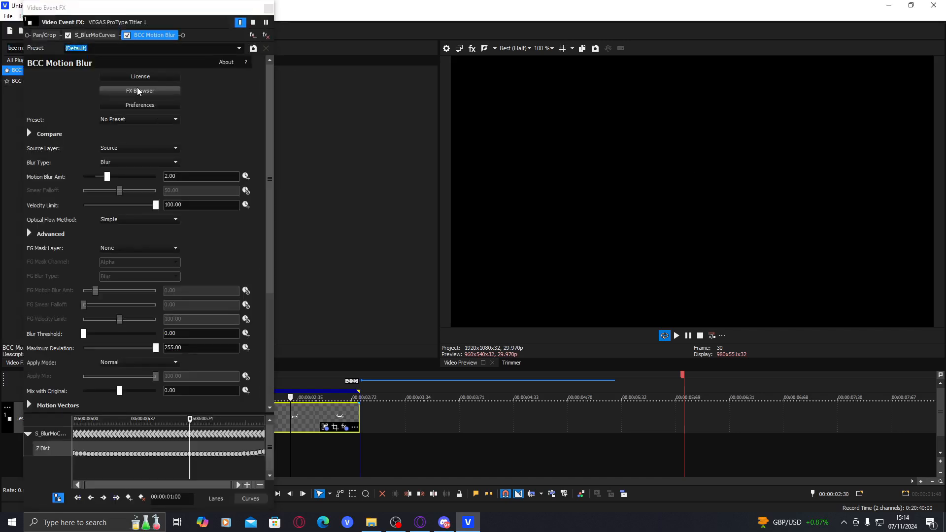
pyautogui.click(162, 147)
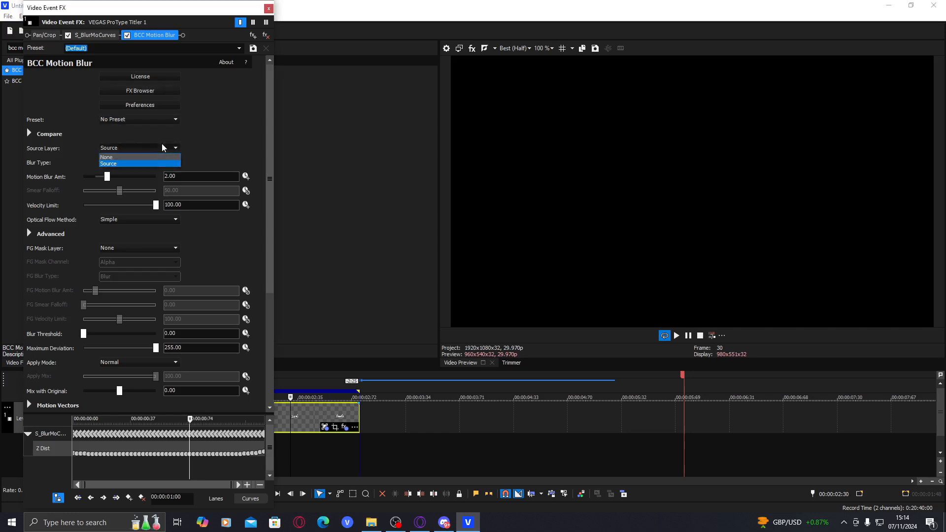
pyautogui.click(152, 156)
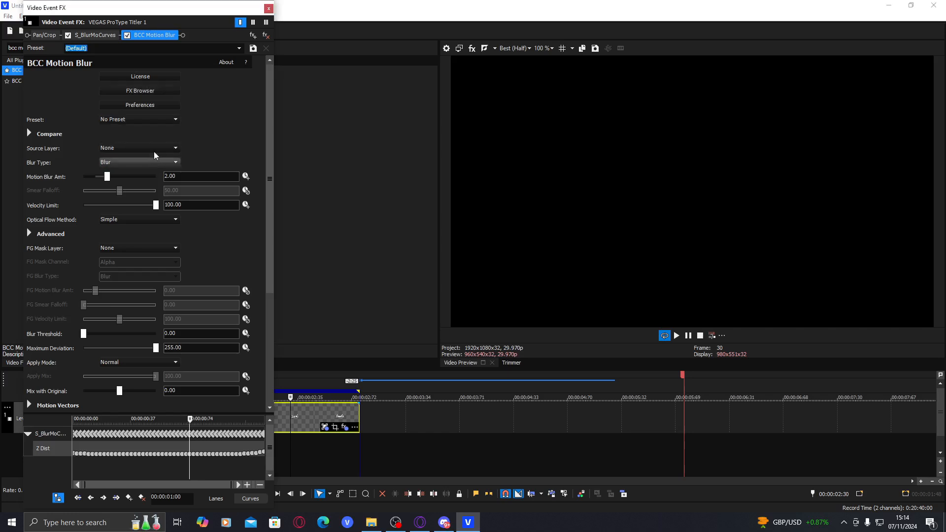
# Move BCC Motion Blur ahead of S_BlurMoCurves in the effect chain and remove it.
pyautogui.moveTo(153, 35); pyautogui.dragTo(113, 36)
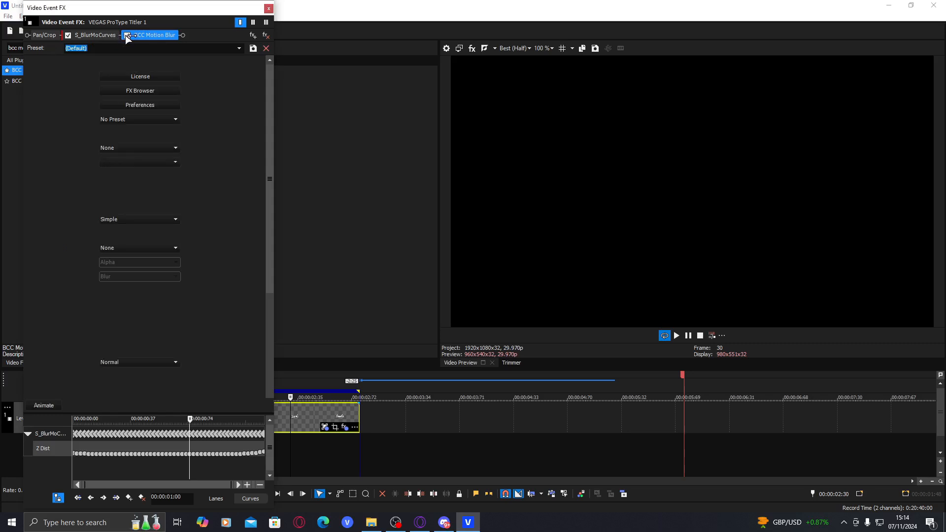
pyautogui.click(91, 36)
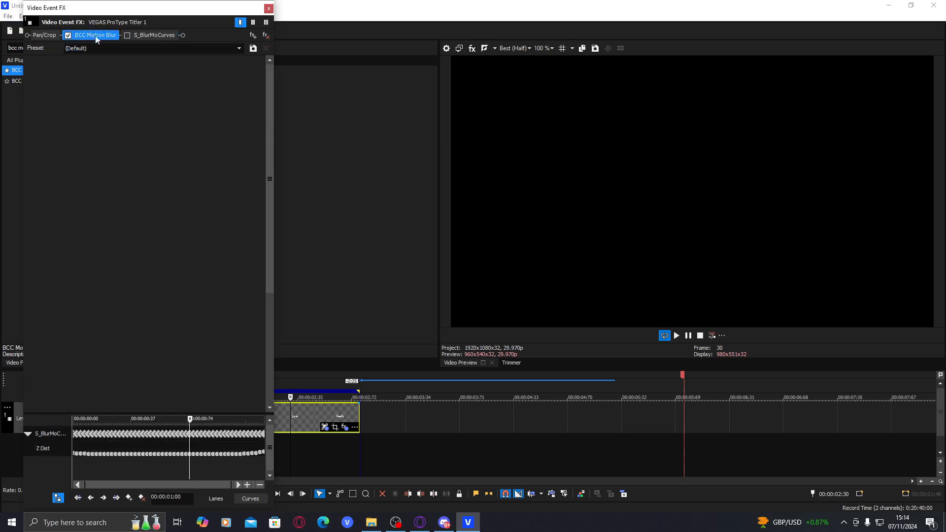
pyautogui.click(266, 36)
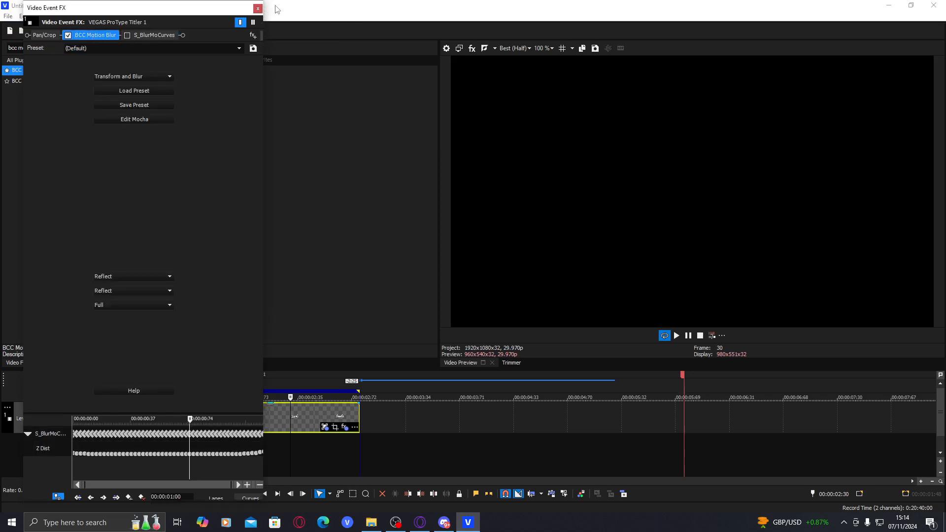
# Check the title animation at several points along the event, from the middle towards the end.
pyautogui.click(330, 322)
pyautogui.click(253, 422)
pyautogui.click(283, 416)
pyautogui.click(304, 413)
pyautogui.click(338, 413)
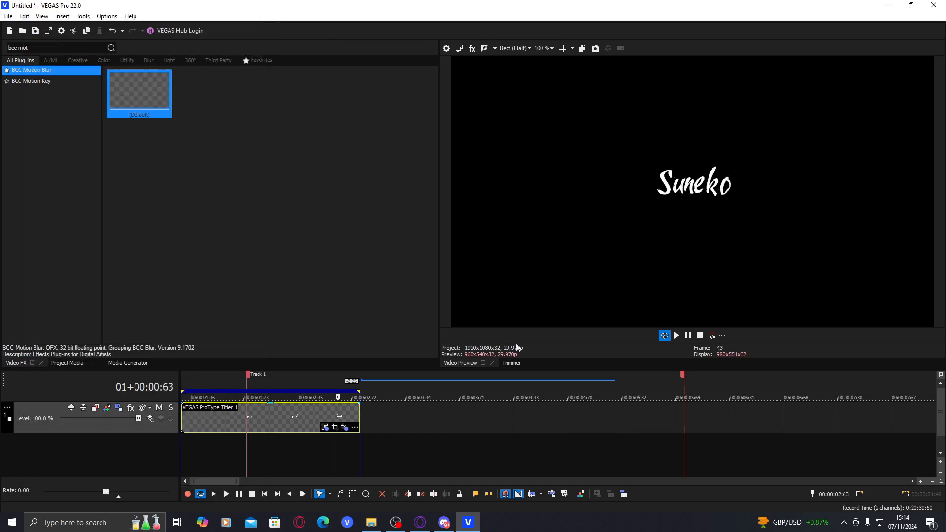